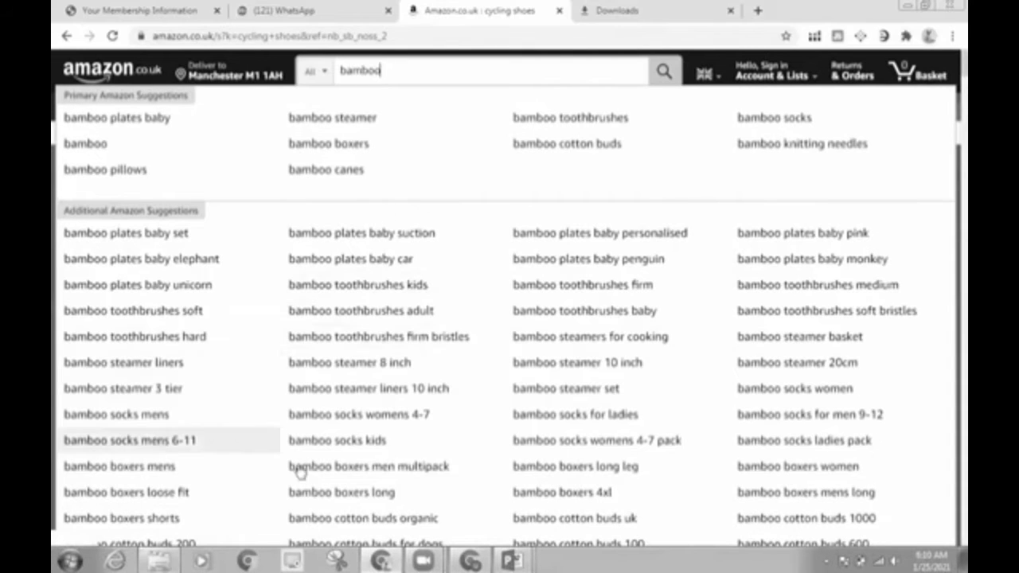
# Replace the current Amazon search text with "dog towels" and run the search.
pyautogui.click(394, 69)
pyautogui.press('BackSpace')
pyautogui.press('BackSpace')
pyautogui.press('BackSpace')
pyautogui.press('BackSpace')
pyautogui.press('BackSpace')
pyautogui.press('BackSpace')
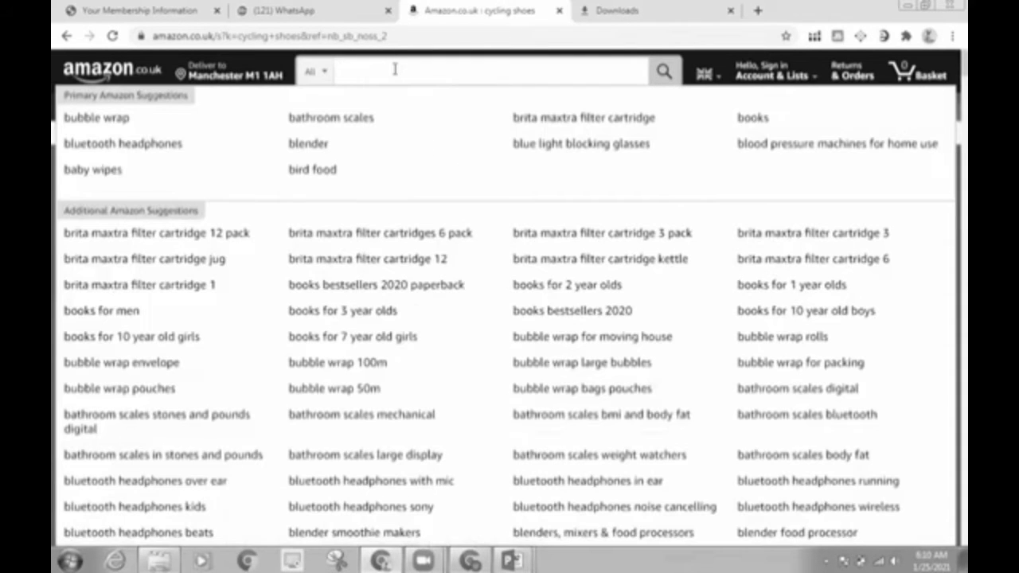
pyautogui.write('dog towels')
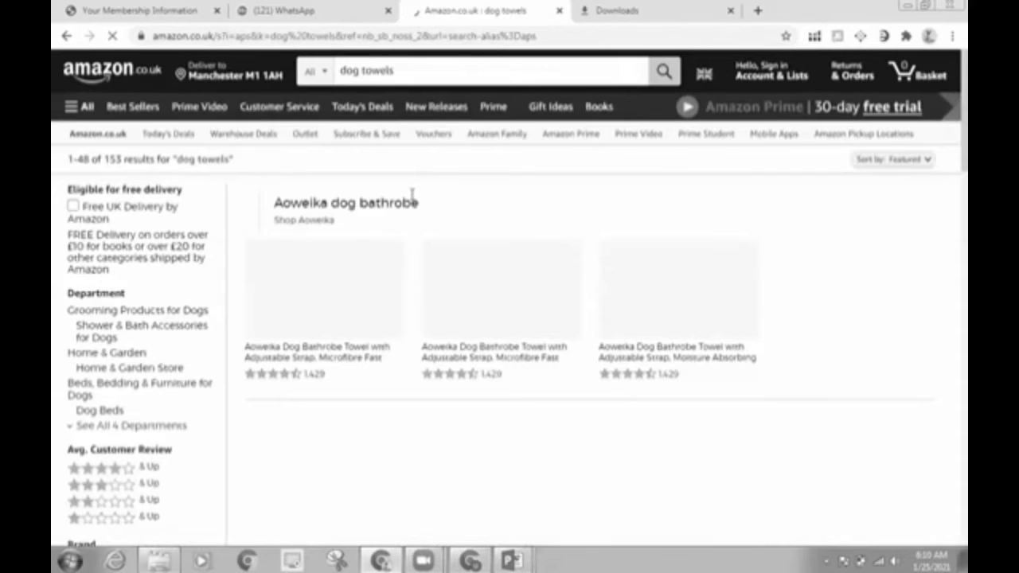
# Open the best-selling Dog Drying Coat Robe Towel listing from the results and examine the keywords at the start of its title.
pyautogui.scroll(-3, 412, 196)
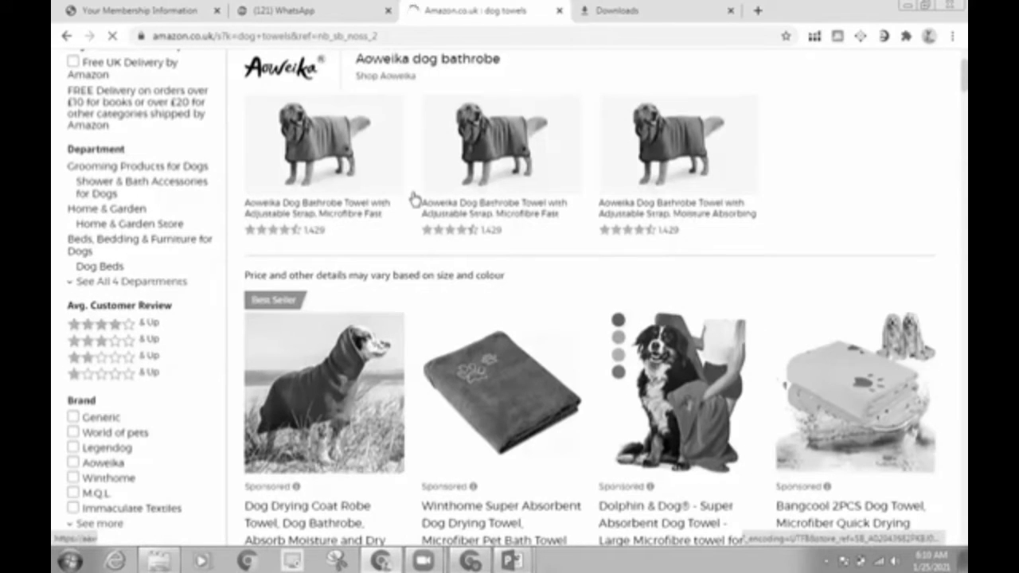
pyautogui.scroll(-3, 414, 199)
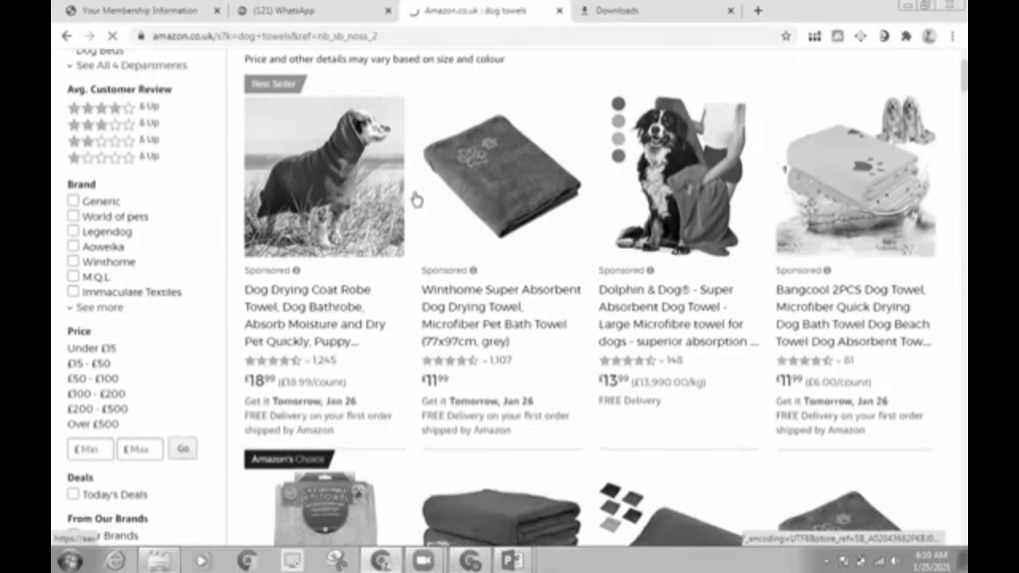
pyautogui.scroll(-1, 414, 199)
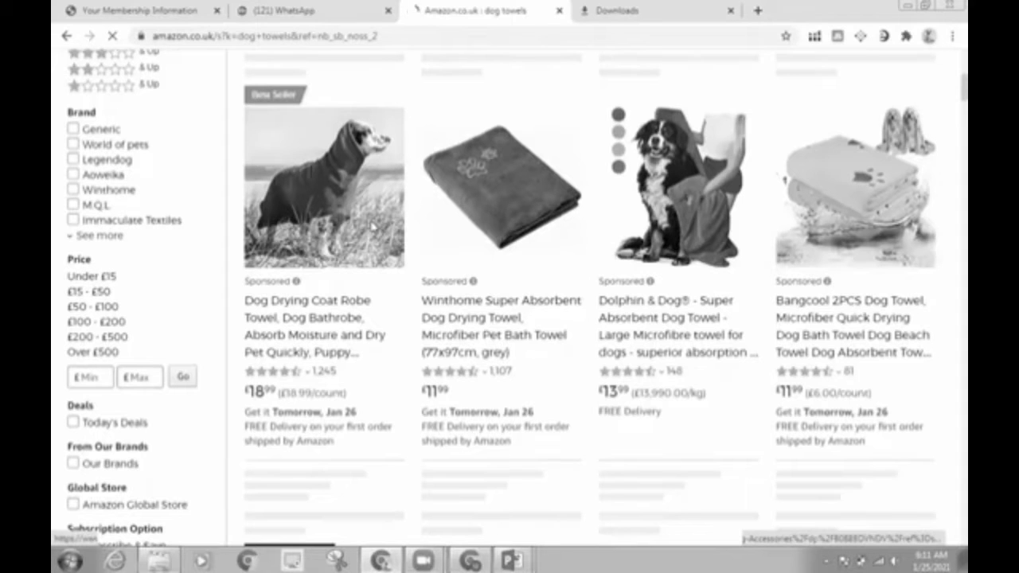
pyautogui.click(307, 320)
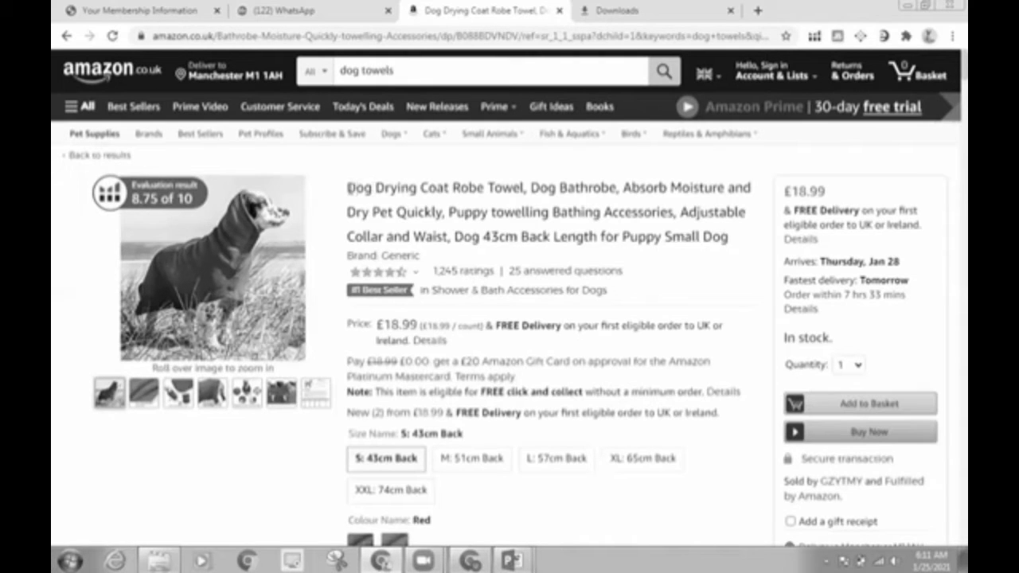
pyautogui.moveTo(348, 188); pyautogui.dragTo(451, 190)
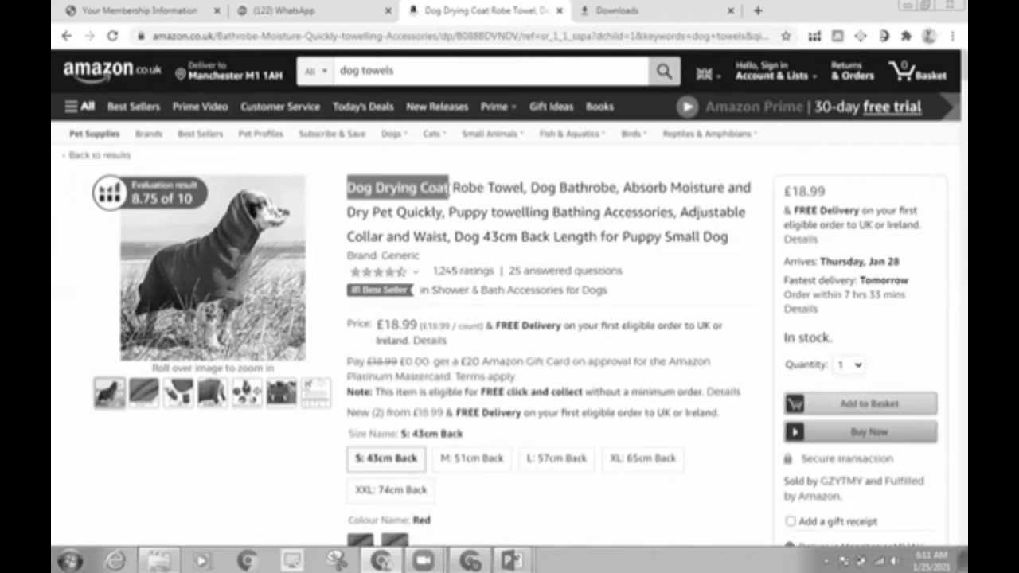
pyautogui.click(450, 191)
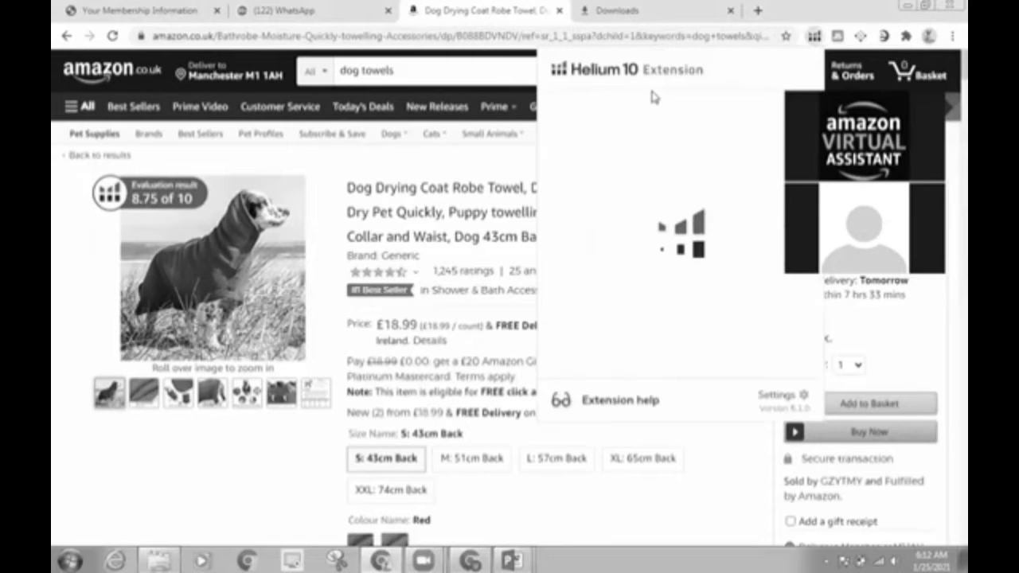
# Return to the dog towels search results and examine the listings' prices, ratings, sales ranks and seller counts.
pyautogui.click(410, 74)
pyautogui.press('Return')
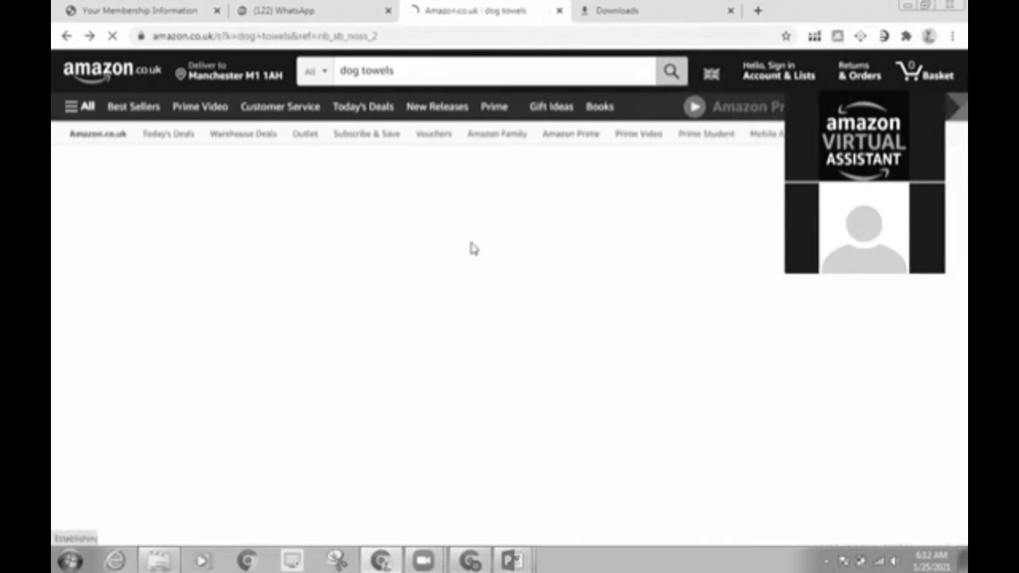
pyautogui.scroll(-5, 441, 241)
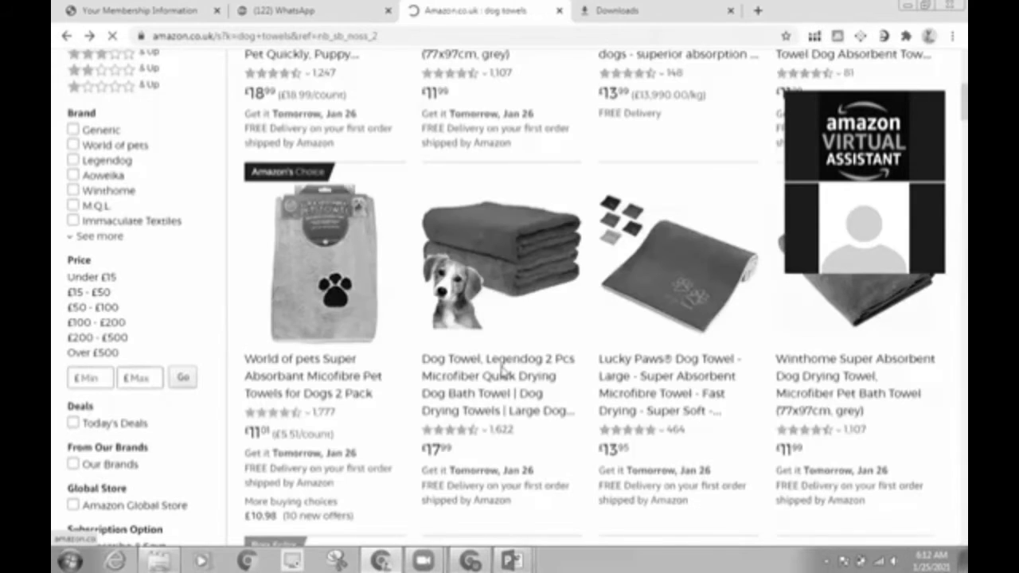
pyautogui.scroll(-2, 390, 343)
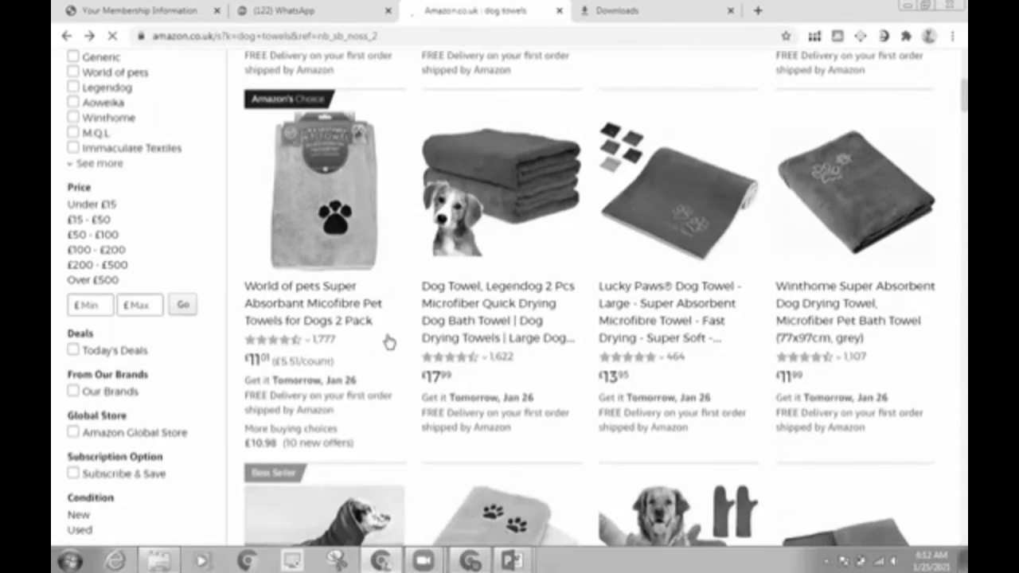
pyautogui.scroll(-5, 437, 318)
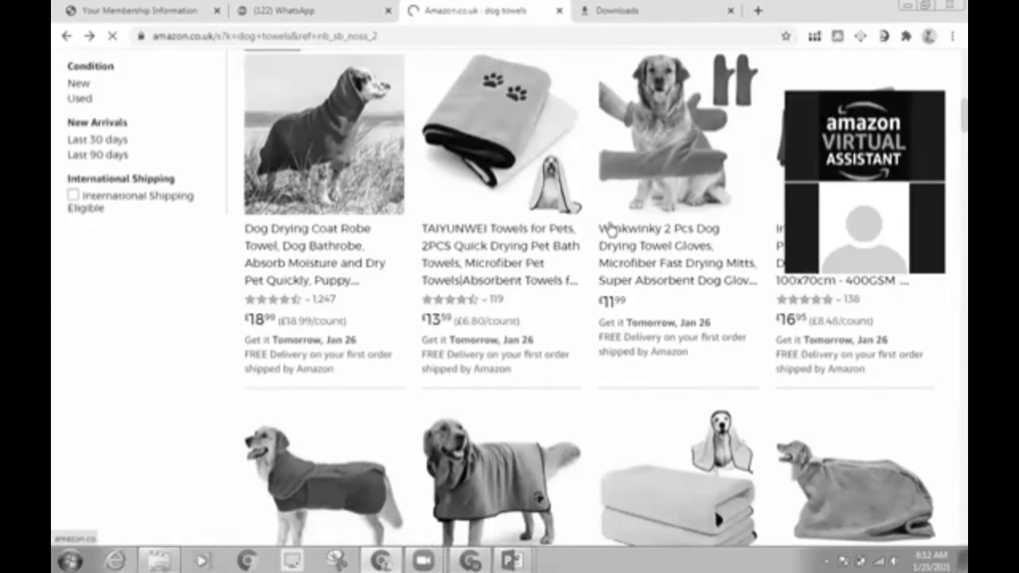
pyautogui.scroll(-3, 381, 290)
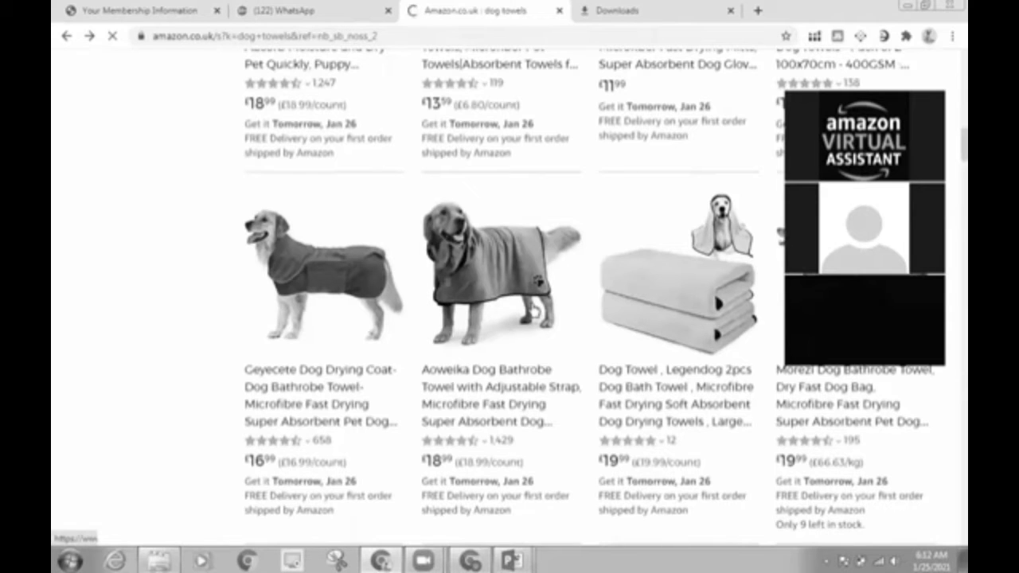
pyautogui.scroll(3, 533, 311)
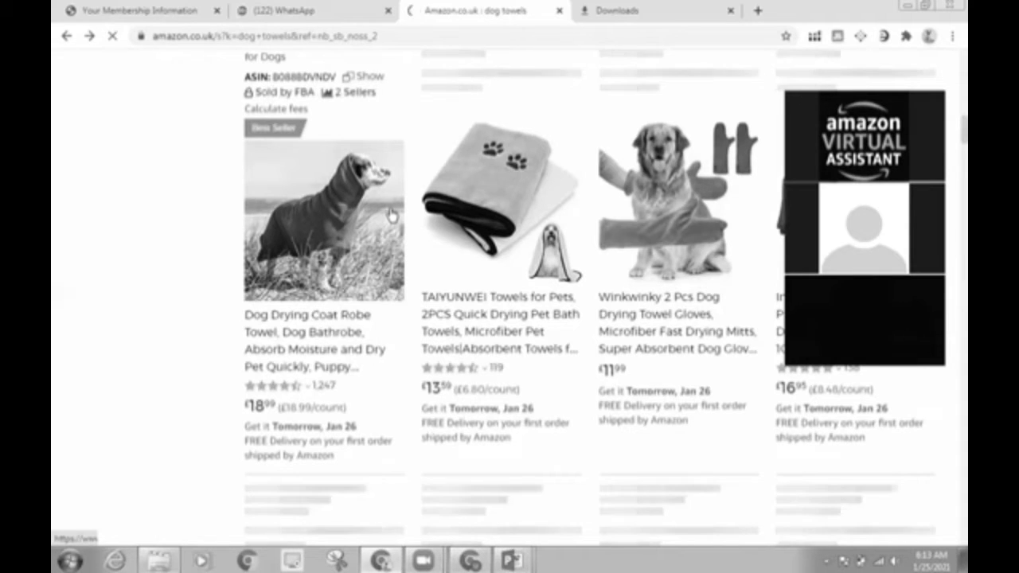
pyautogui.click(391, 215)
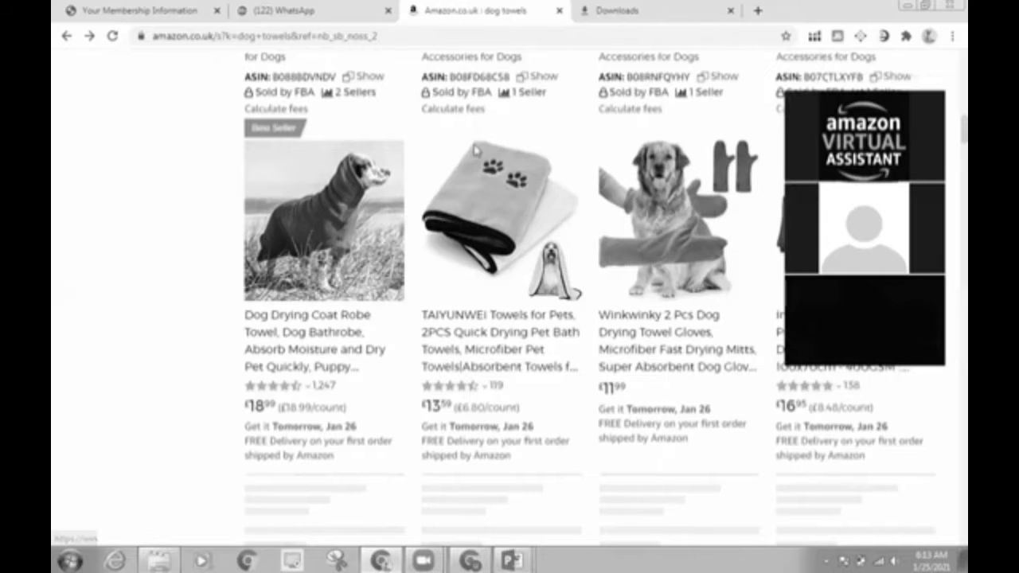
pyautogui.scroll(-1, 334, 311)
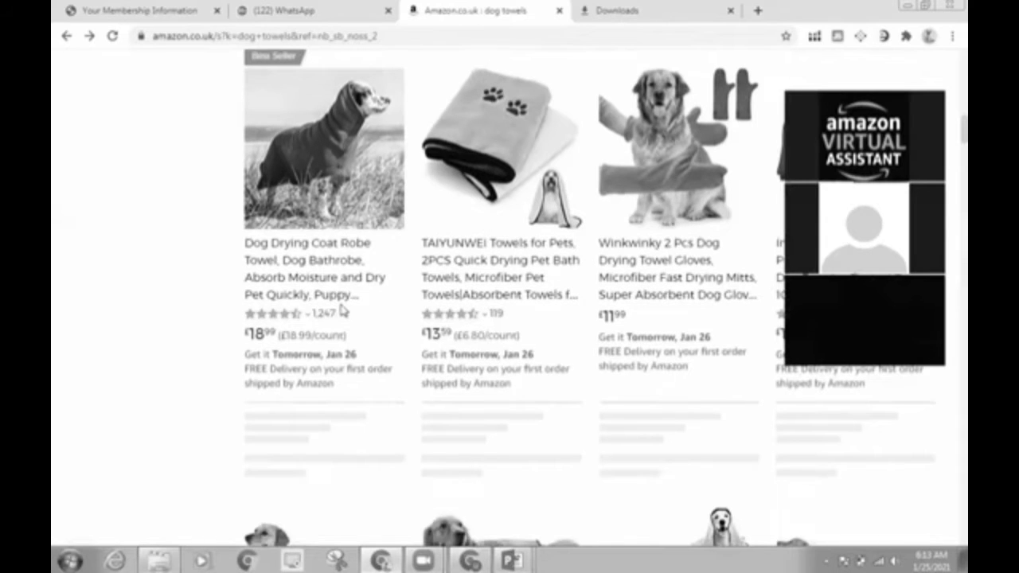
pyautogui.scroll(-2, 342, 310)
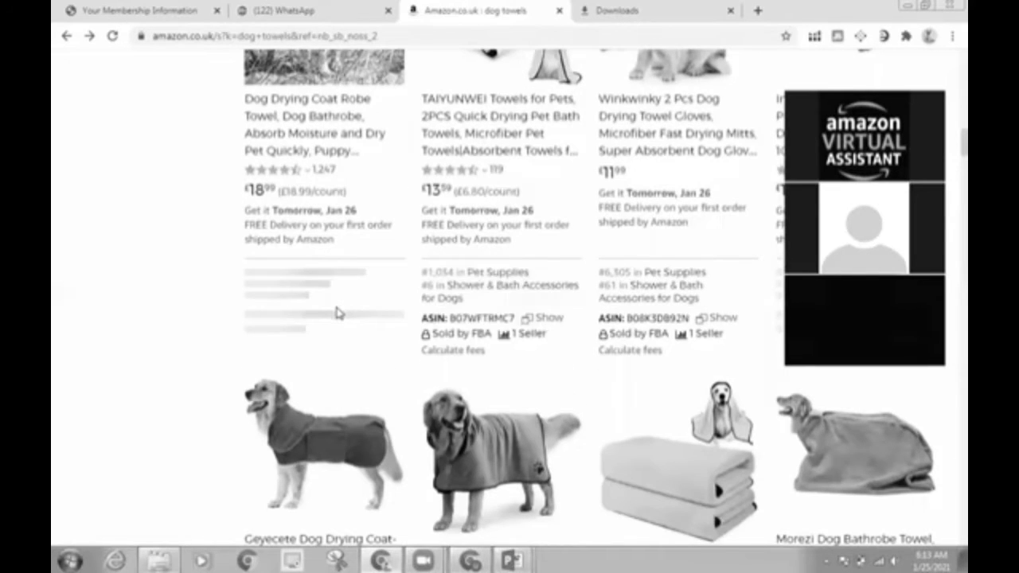
pyautogui.scroll(-2, 538, 331)
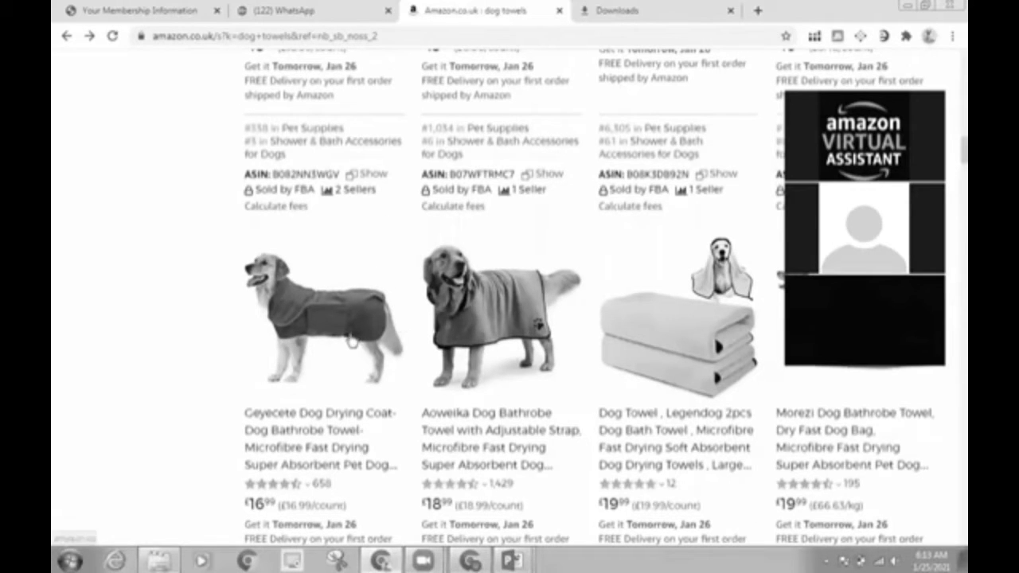
pyautogui.scroll(-1, 352, 341)
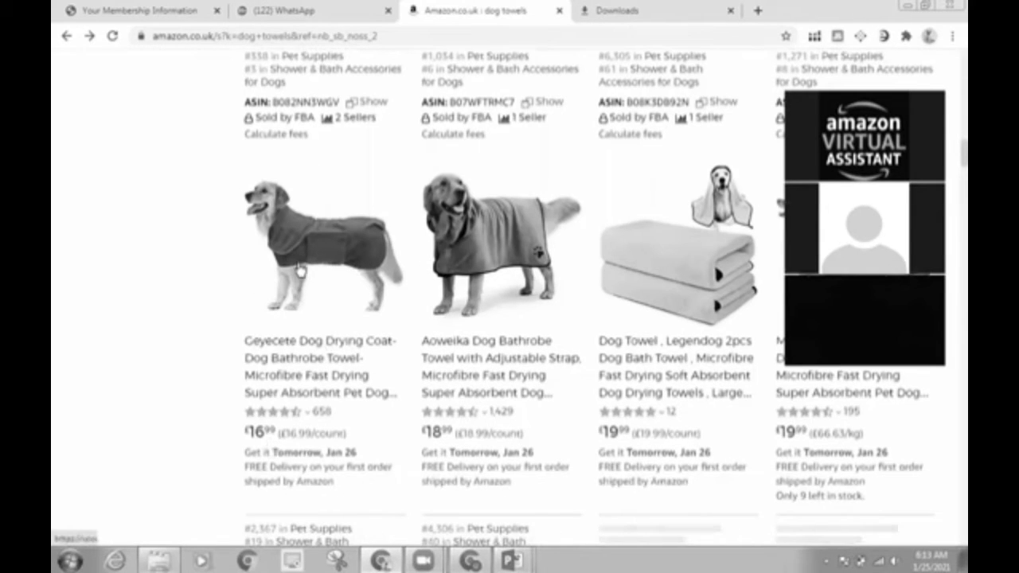
# Open the Geyecete Dog Drying Coat listing and review its price, size options, colours and description.
pyautogui.click(322, 414)
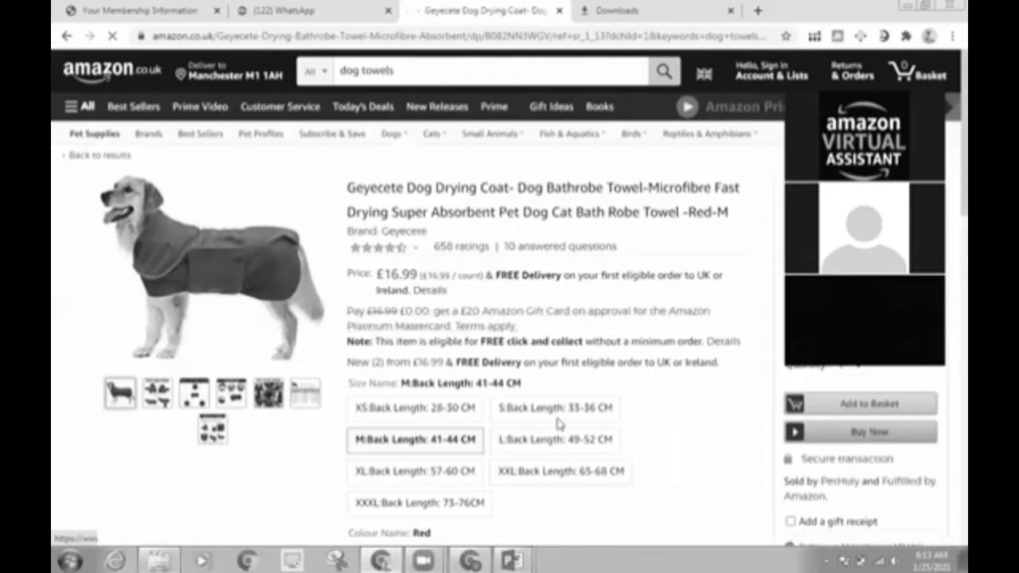
pyautogui.scroll(-3, 561, 424)
pyautogui.scroll(3, 815, 78)
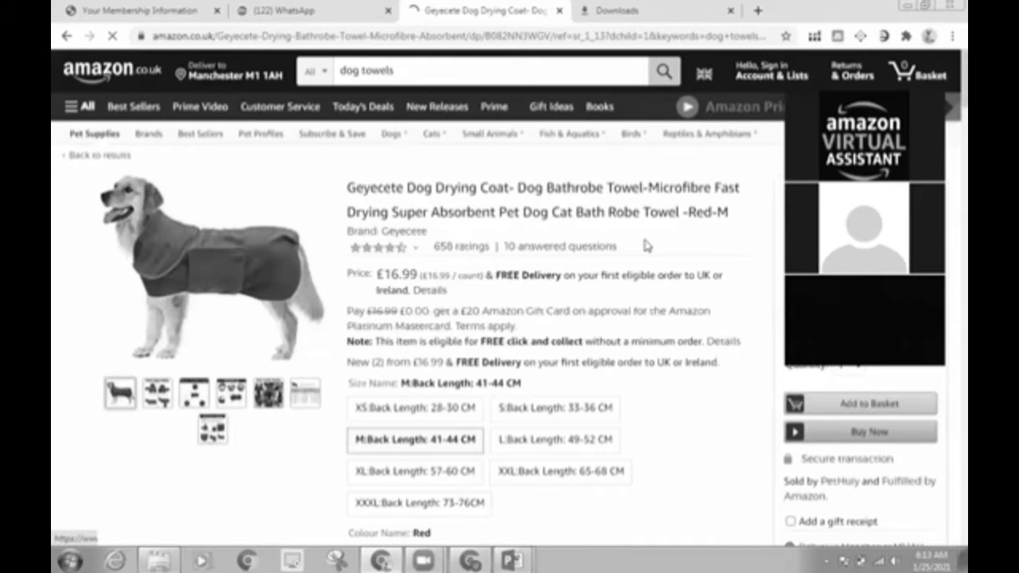
pyautogui.scroll(-5, 592, 295)
pyautogui.scroll(3, 591, 298)
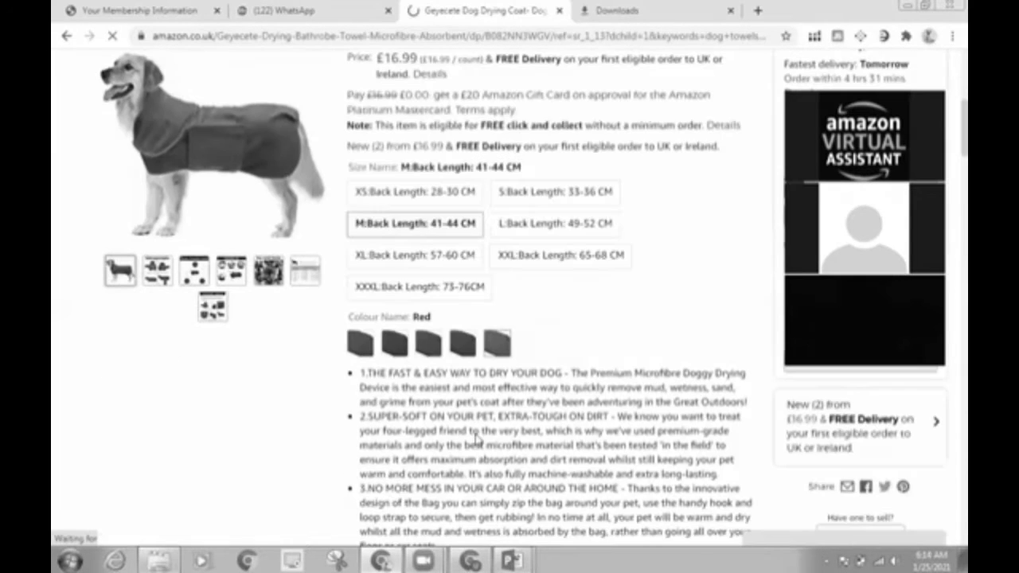
pyautogui.scroll(1, 472, 434)
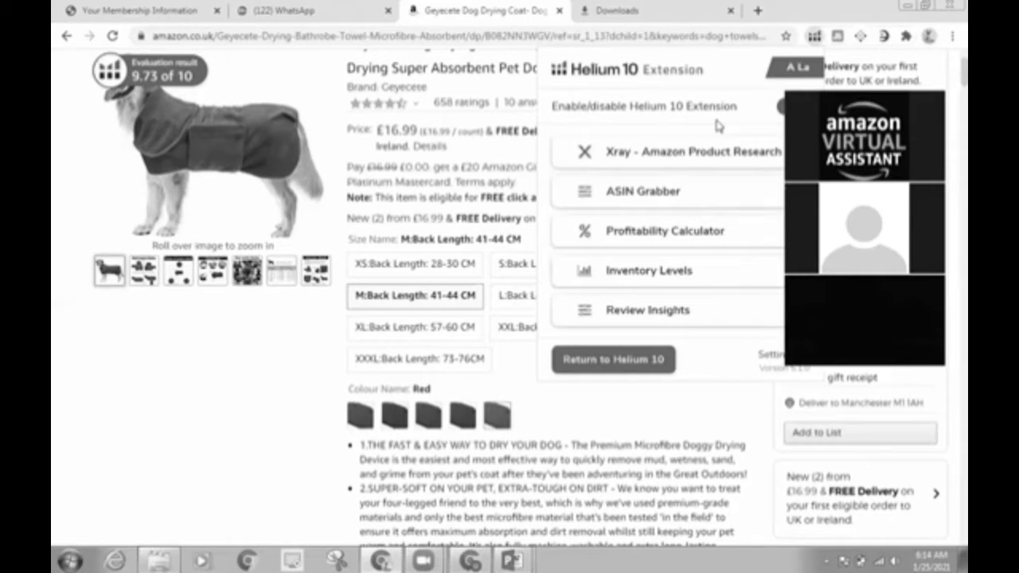
# Go back to the dog towels search results and run Helium 10's Xray product research on them.
pyautogui.click(712, 151)
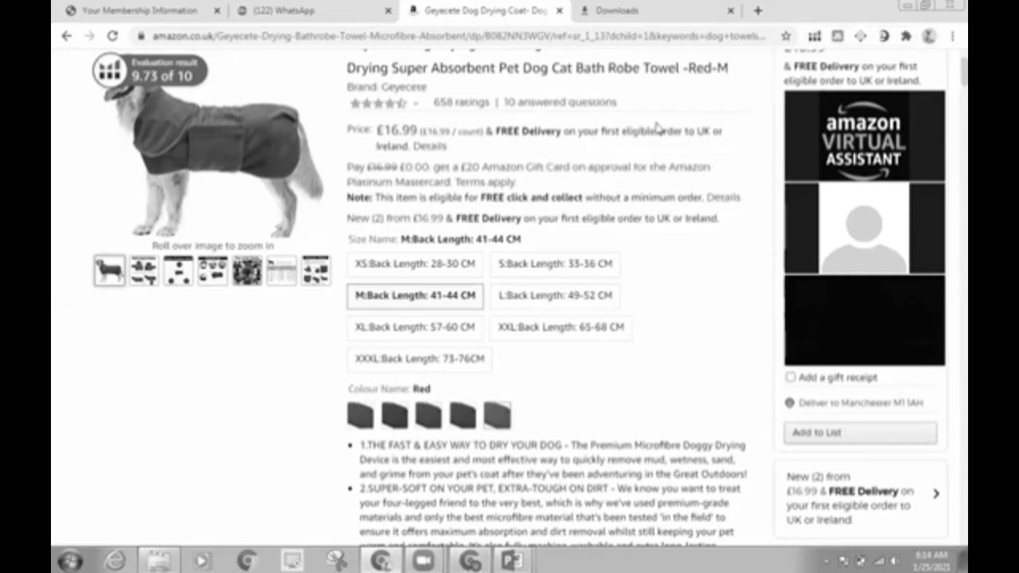
pyautogui.click(67, 38)
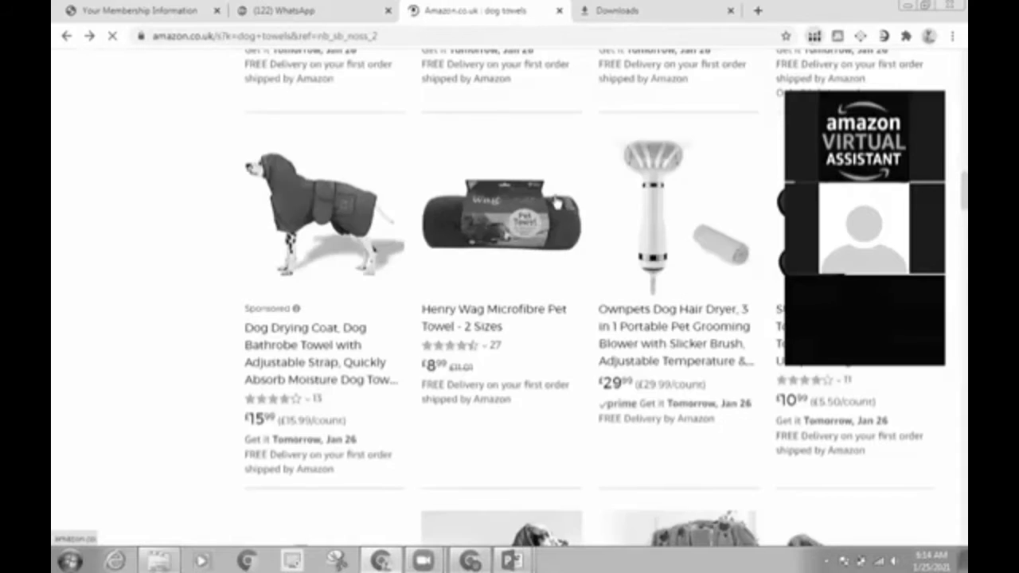
pyautogui.click(813, 35)
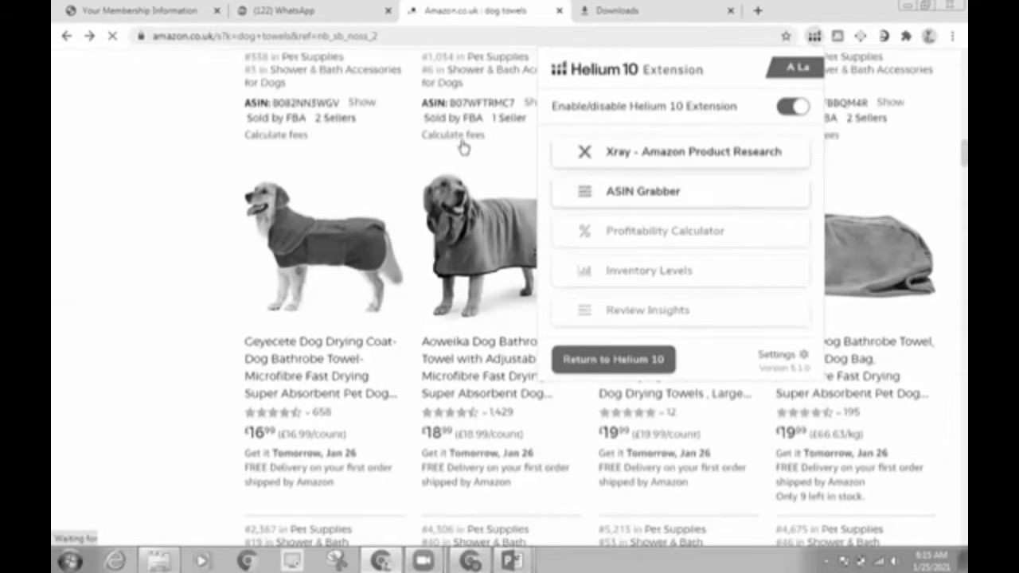
pyautogui.scroll(-3, 950, 396)
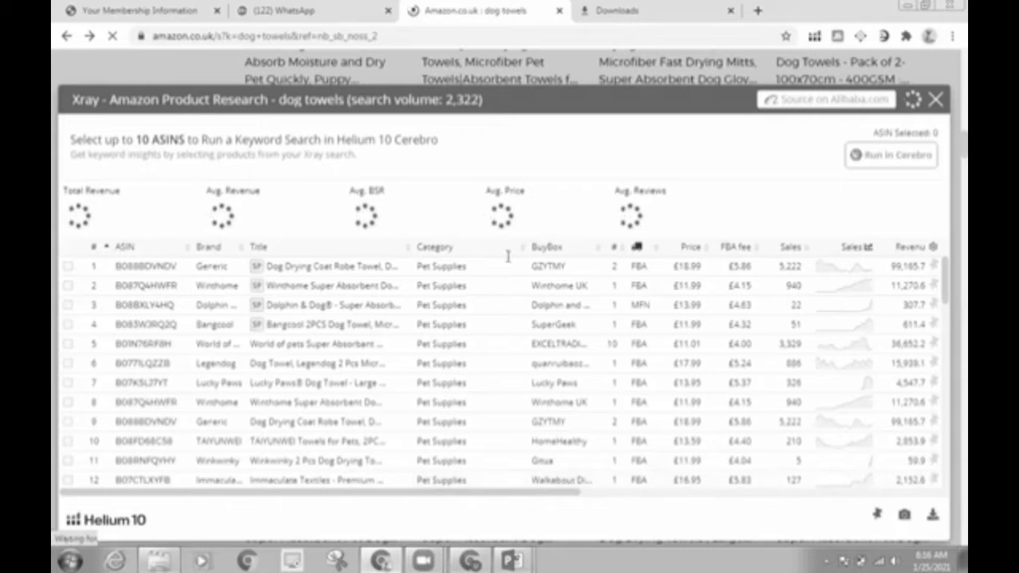
# Examine the Xray average reviews and the products' sales, revenue, BSR, rating and review count figures.
pyautogui.moveTo(452, 269)
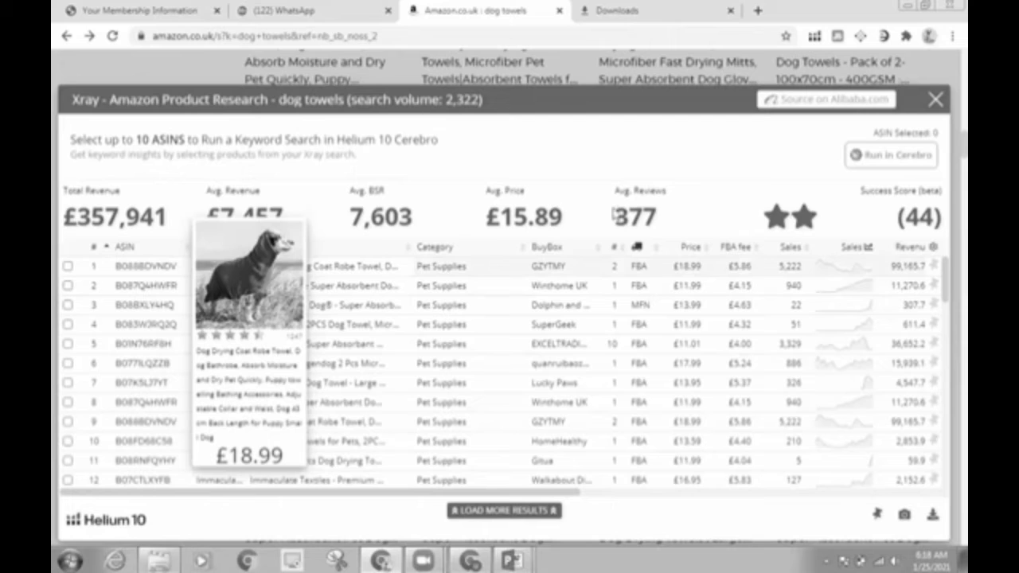
pyautogui.doubleClick(651, 217)
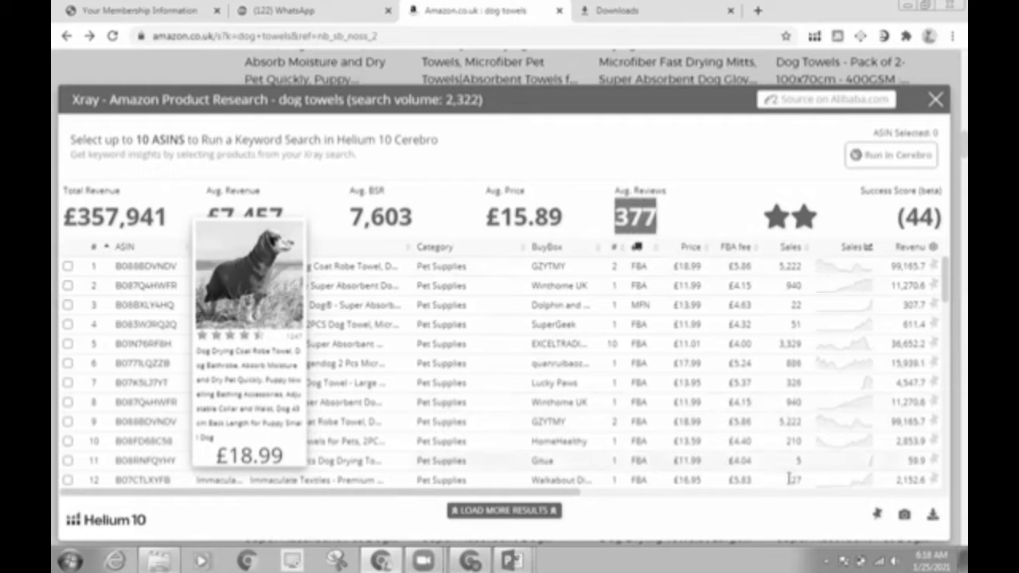
pyautogui.scroll(-2, 786, 449)
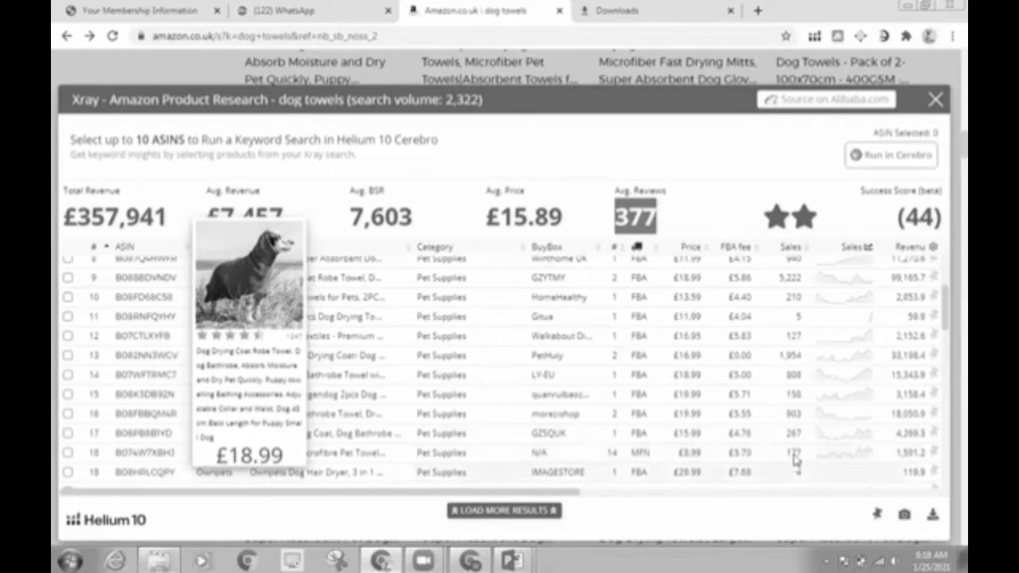
pyautogui.scroll(-1, 792, 468)
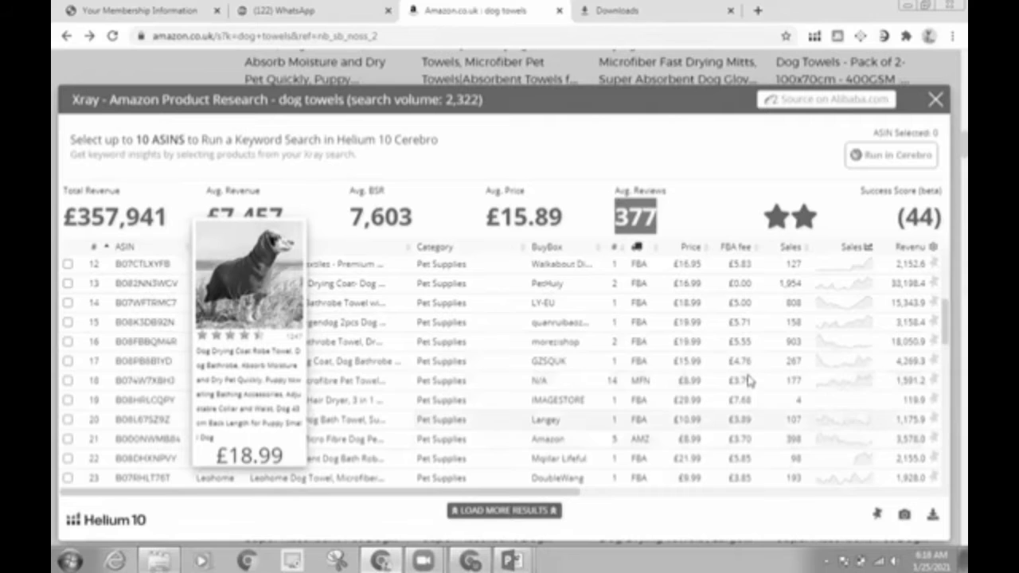
pyautogui.scroll(3, 748, 382)
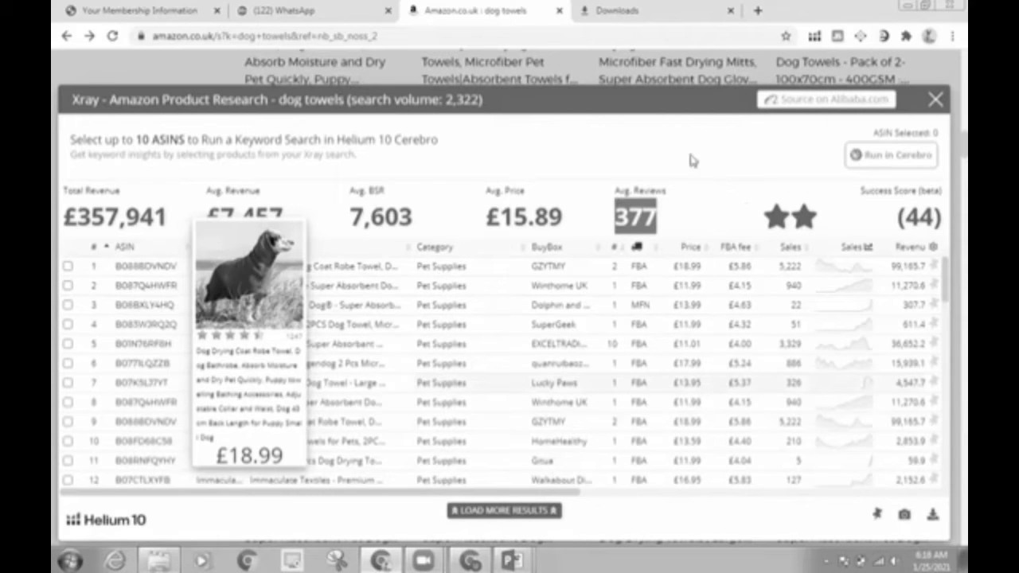
pyautogui.click(664, 225)
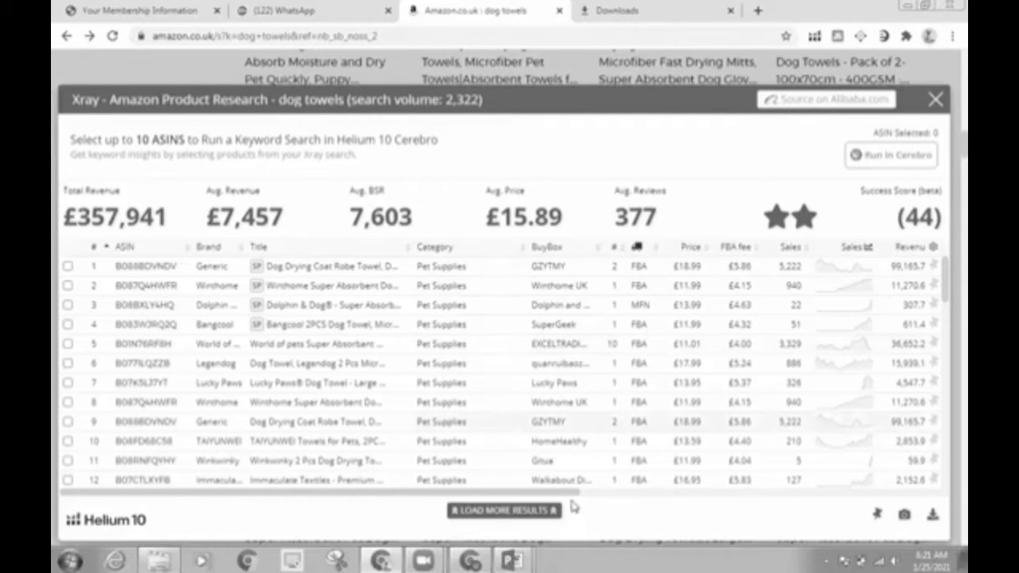
pyautogui.hscroll(2, 605, 494)
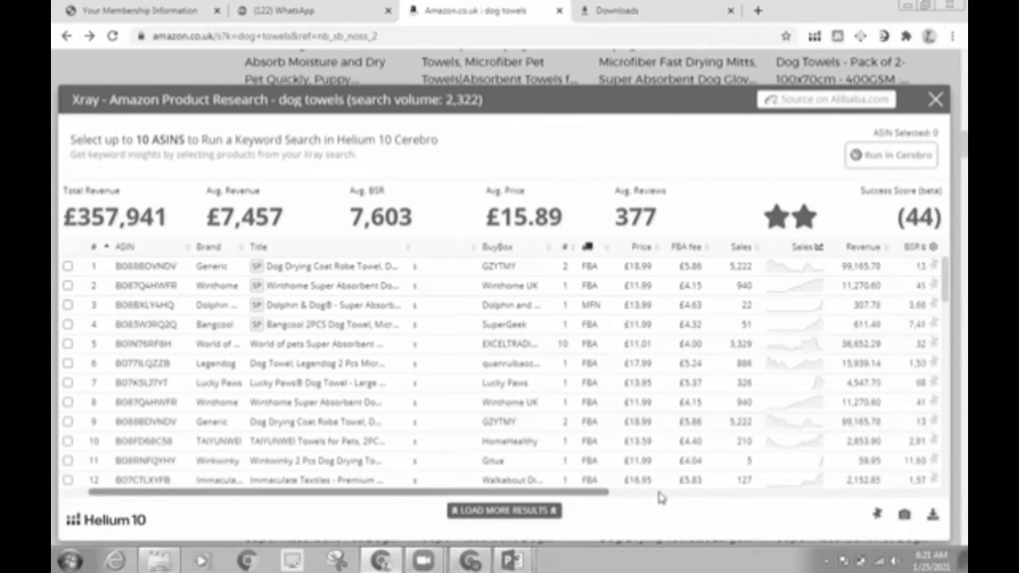
pyautogui.hscroll(2, 690, 497)
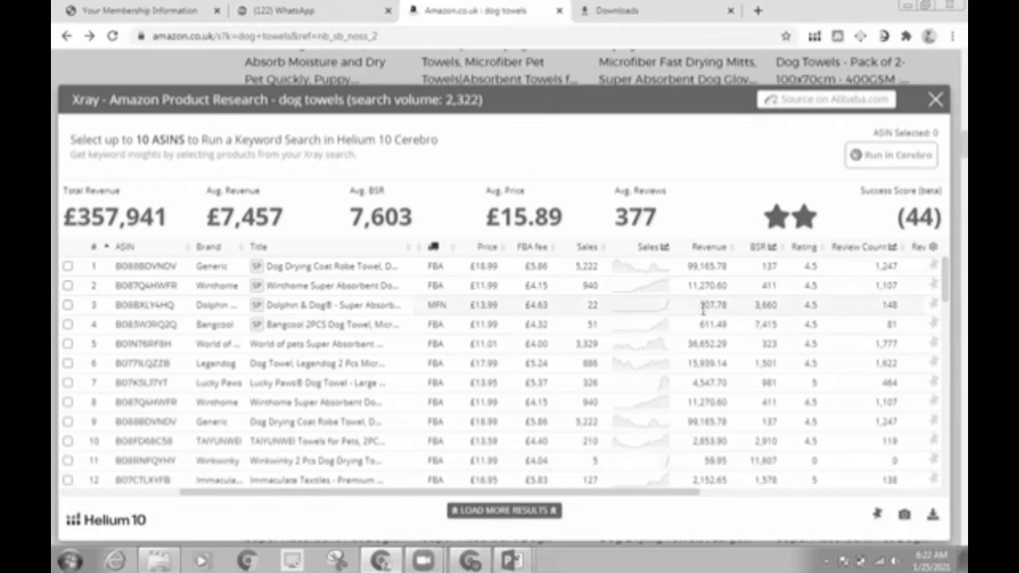
# Examine the products' revenue and BSR figures in the Xray results, then the average revenue and the factors behind the success score.
pyautogui.scroll(-1, 204, 422)
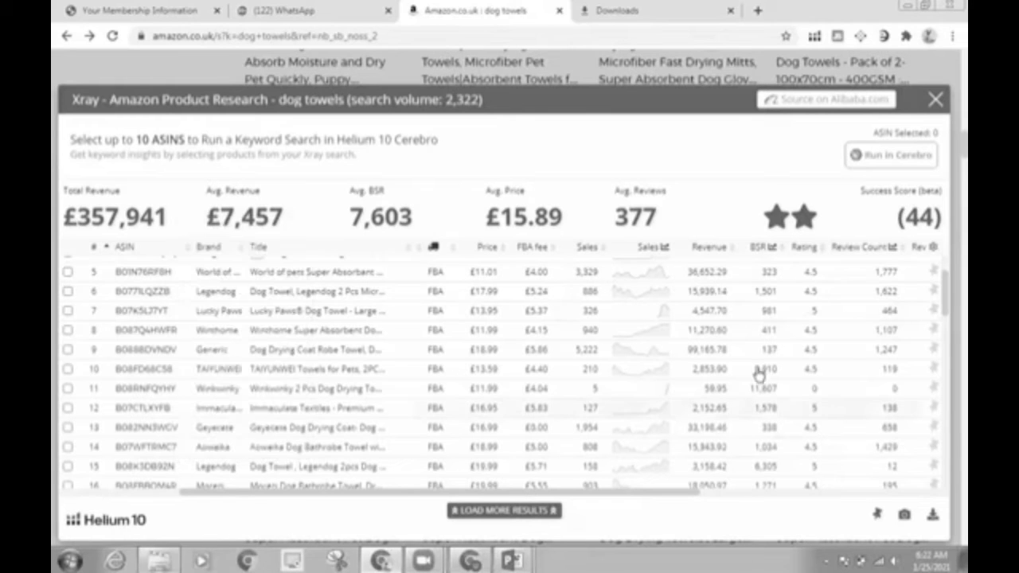
pyautogui.scroll(1, 755, 309)
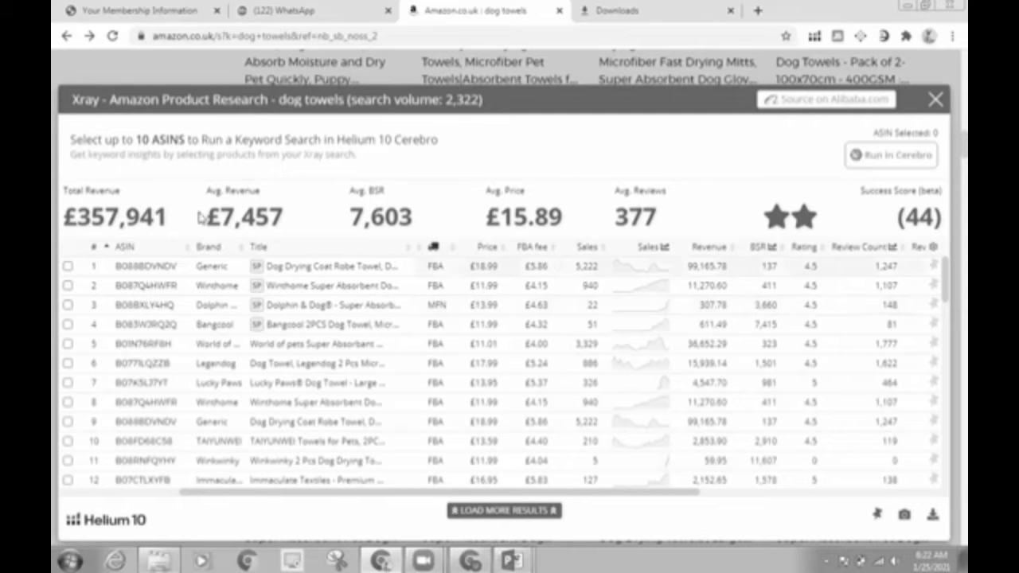
pyautogui.moveTo(209, 213); pyautogui.dragTo(294, 223)
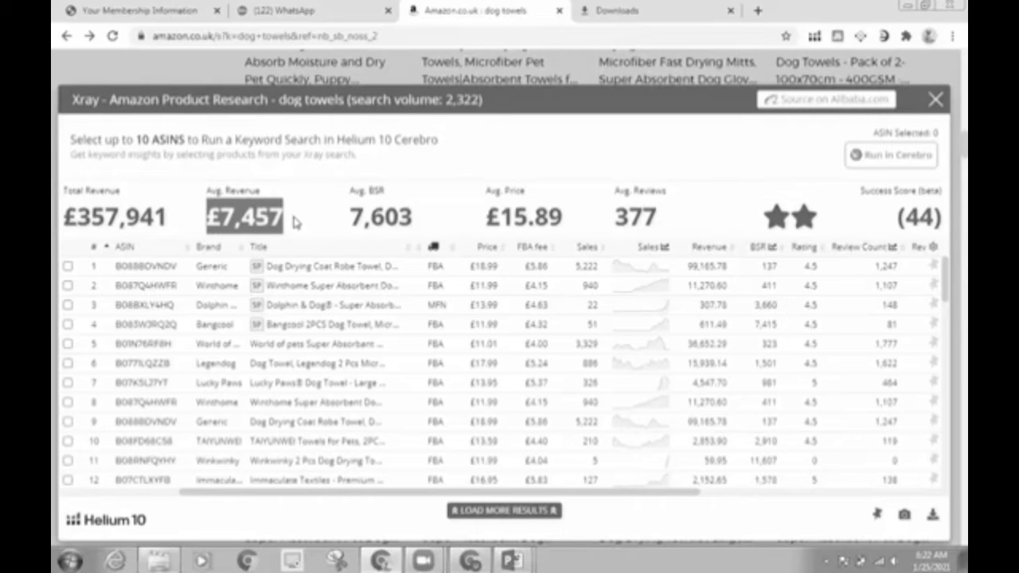
pyautogui.click(295, 222)
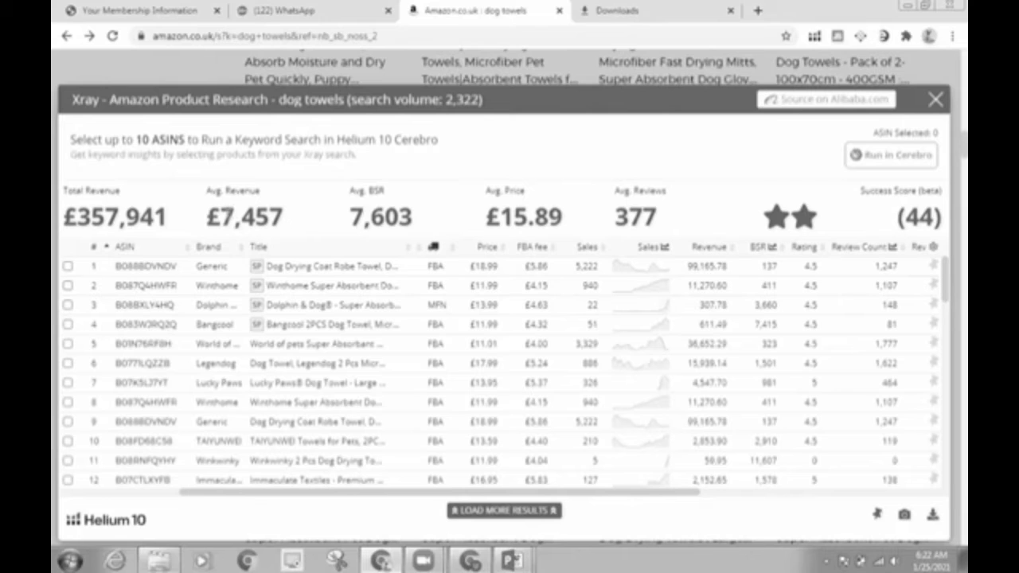
pyautogui.moveTo(226, 212); pyautogui.dragTo(278, 218)
pyautogui.click(290, 227)
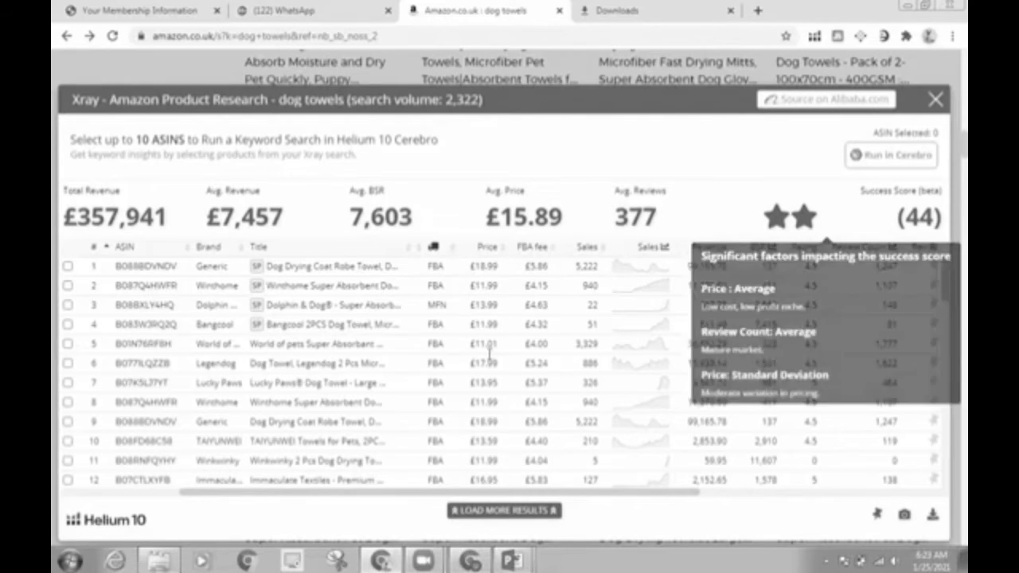
# Compare the Xray average reviews with the individual products' review count and review velocity figures.
pyautogui.moveTo(637, 495); pyautogui.dragTo(664, 498)
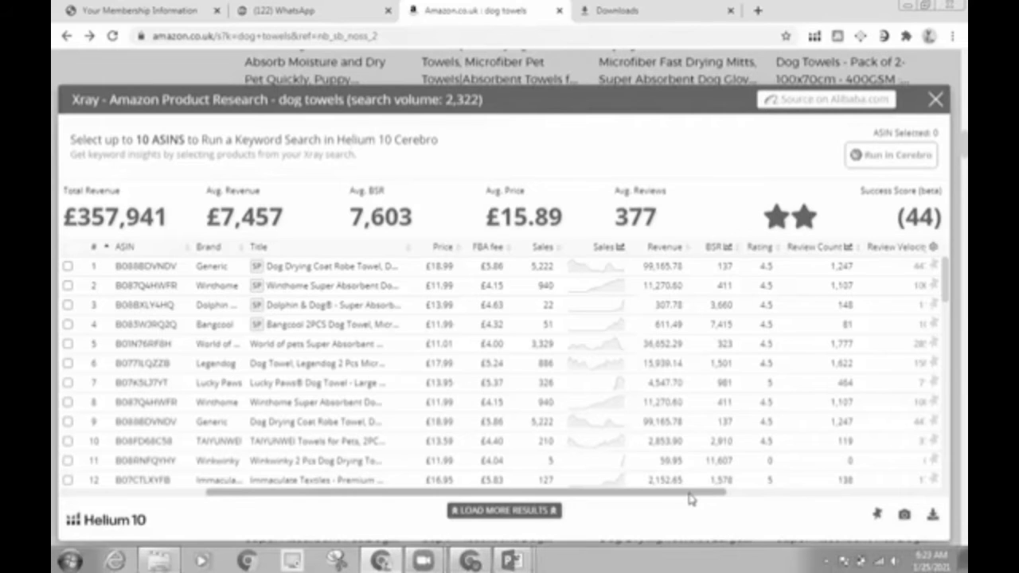
pyautogui.hscroll(1, 690, 498)
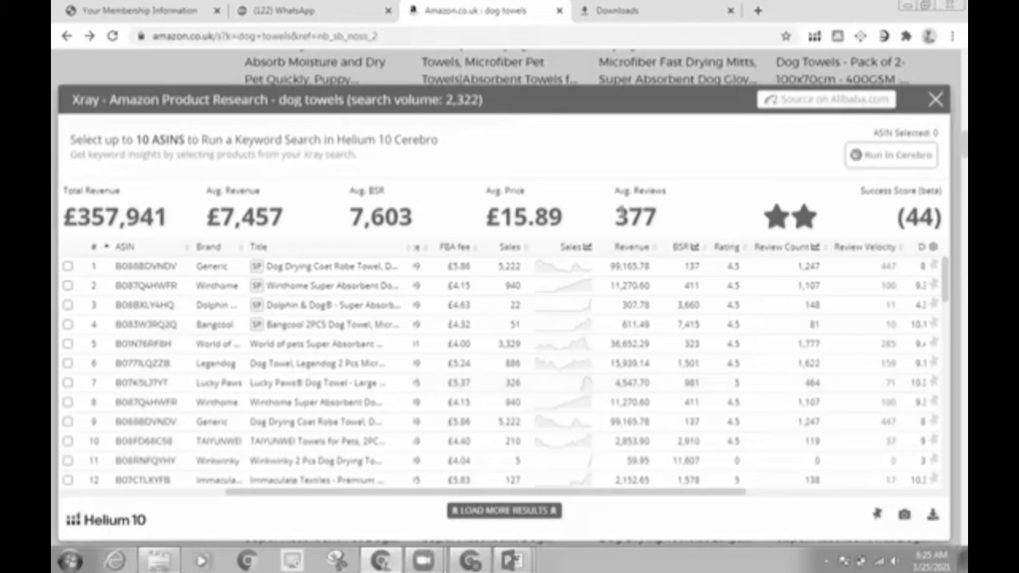
pyautogui.doubleClick(658, 216)
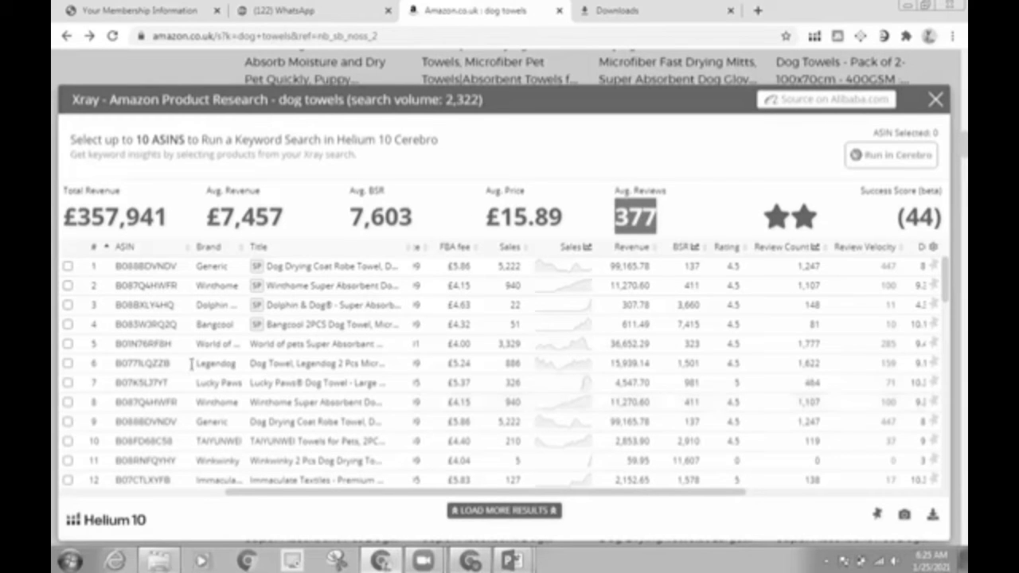
pyautogui.moveTo(148, 373)
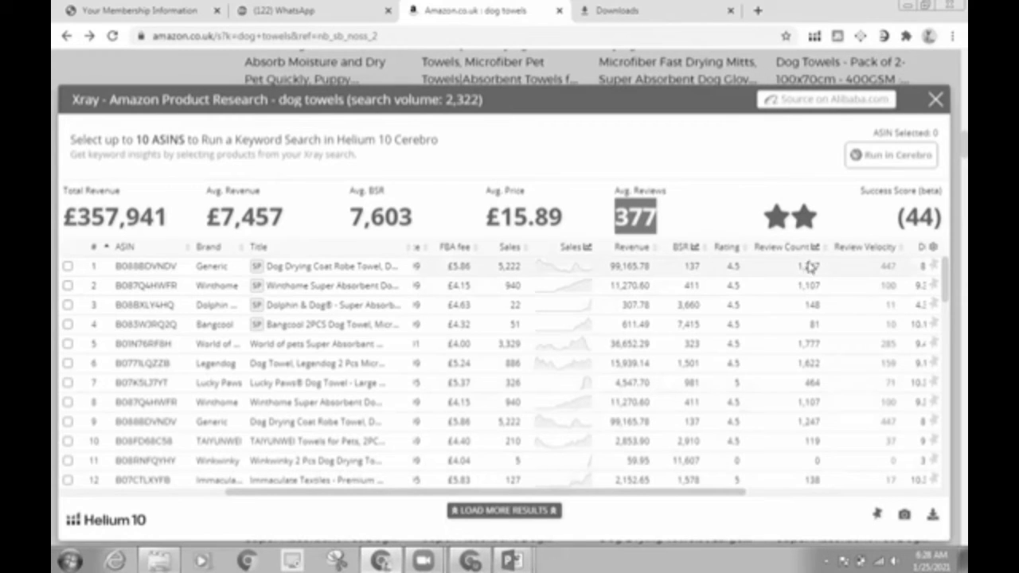
pyautogui.click(620, 217)
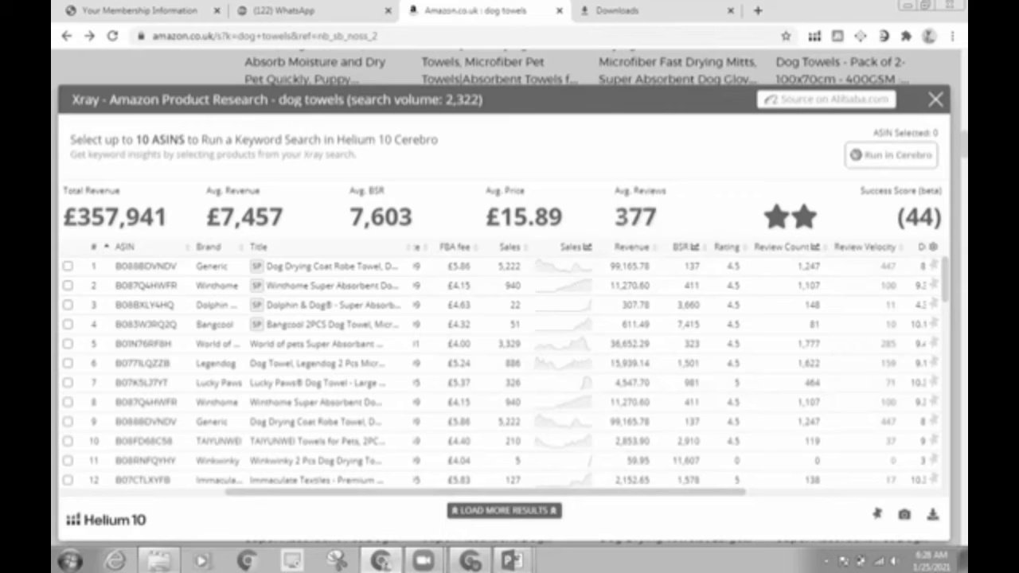
pyautogui.moveTo(618, 217); pyautogui.dragTo(675, 228)
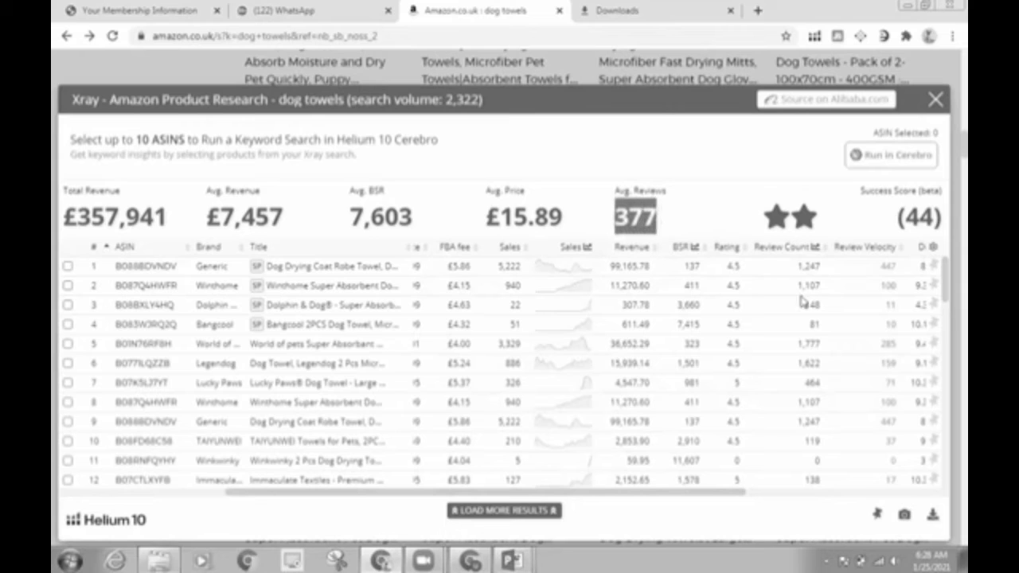
pyautogui.click(804, 273)
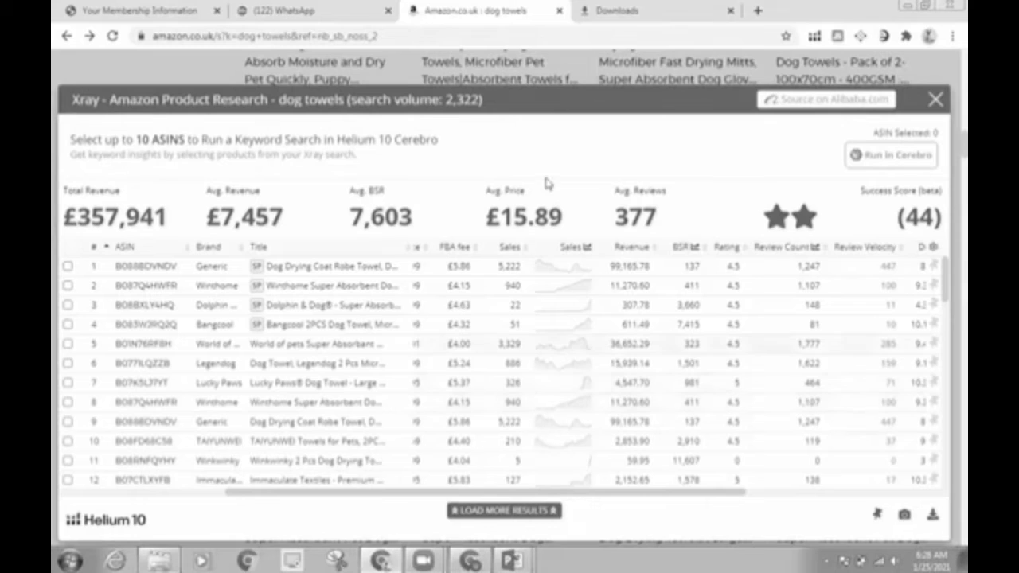
pyautogui.doubleClick(647, 215)
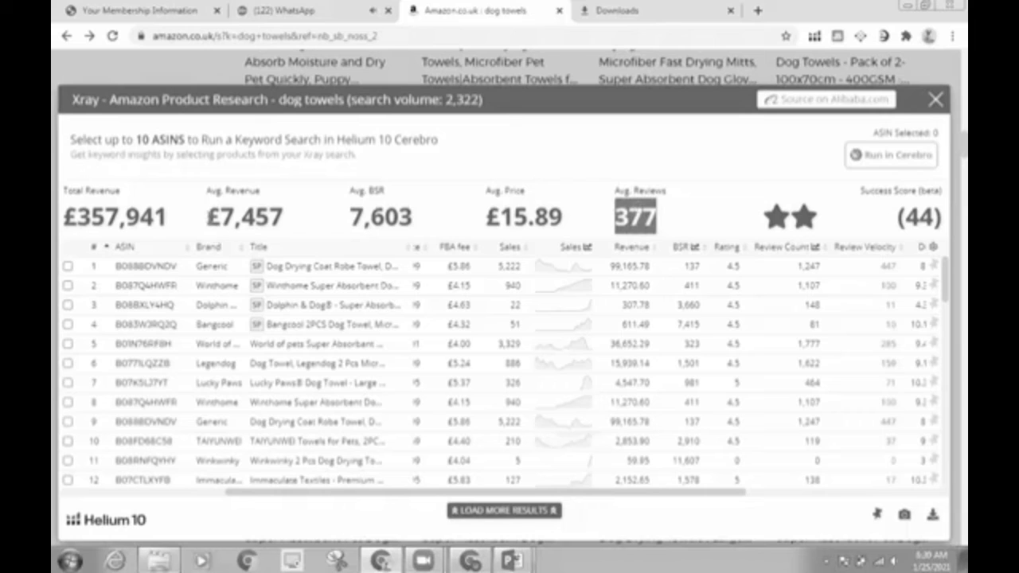
# Check the Xray average revenue, then the products' dimensions, weight, size tier, image count and listing creation date columns.
pyautogui.doubleClick(269, 216)
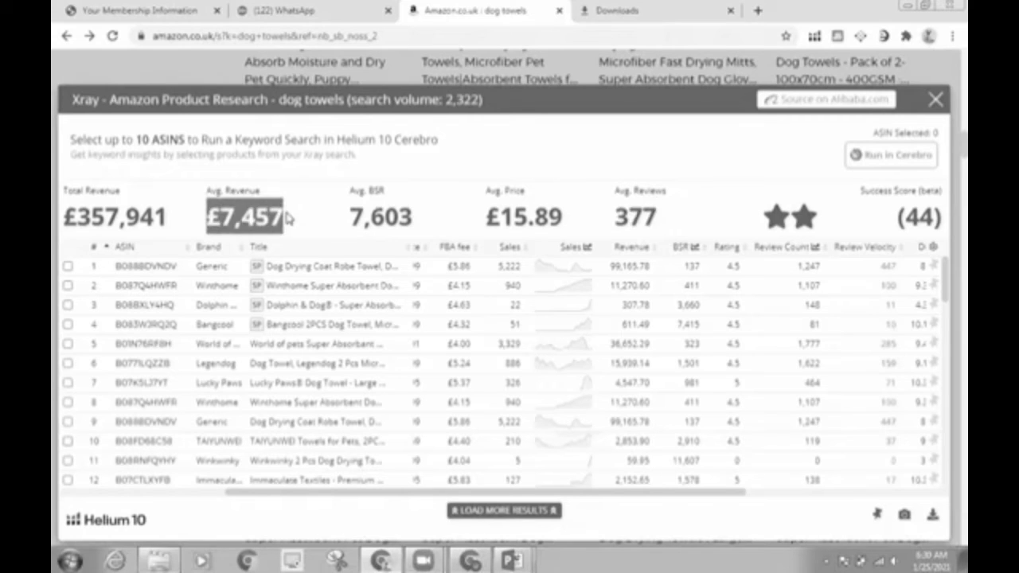
pyautogui.click(287, 218)
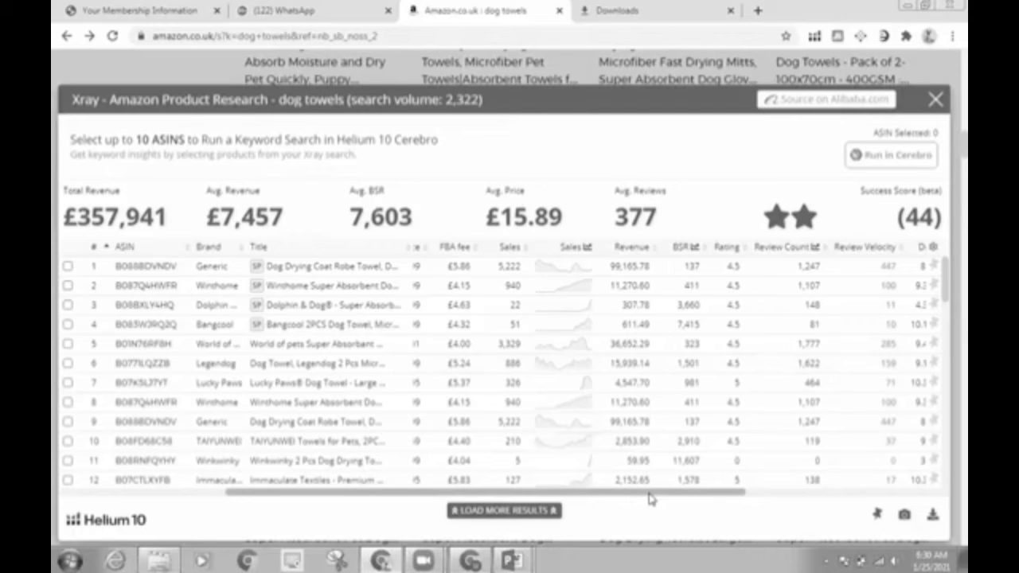
pyautogui.moveTo(650, 498); pyautogui.dragTo(707, 498)
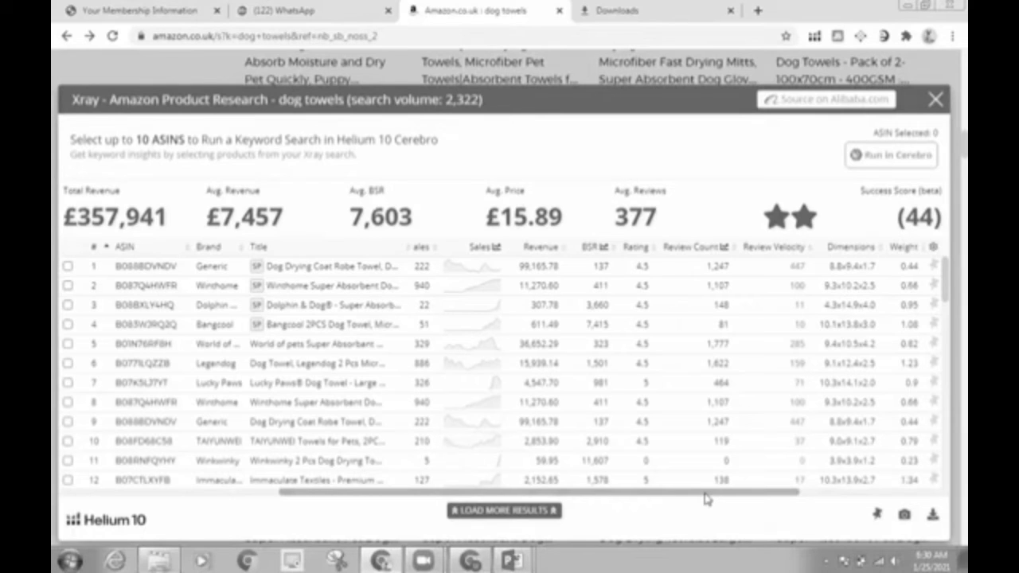
pyautogui.moveTo(704, 492); pyautogui.dragTo(753, 495)
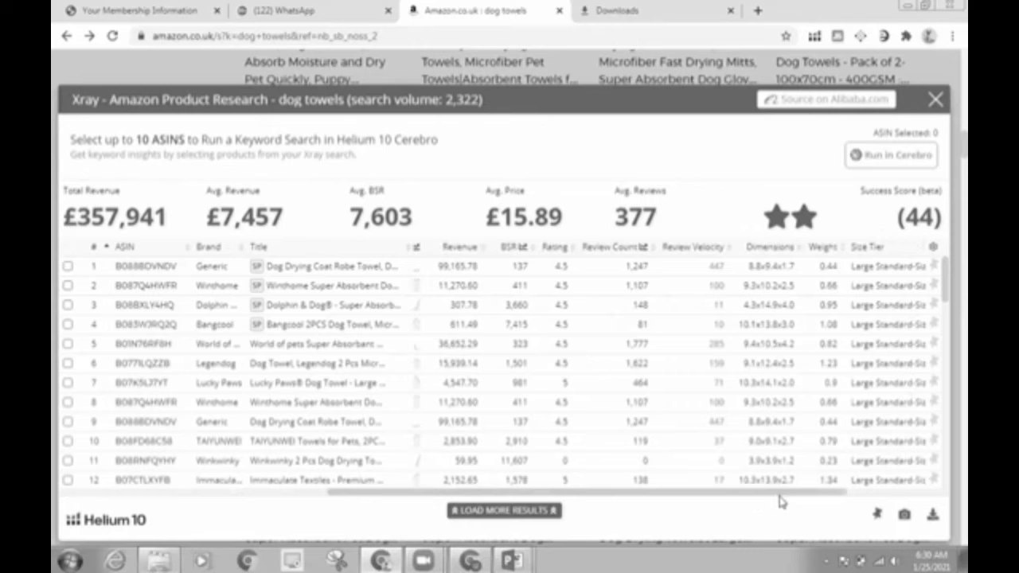
pyautogui.moveTo(792, 495); pyautogui.dragTo(906, 495)
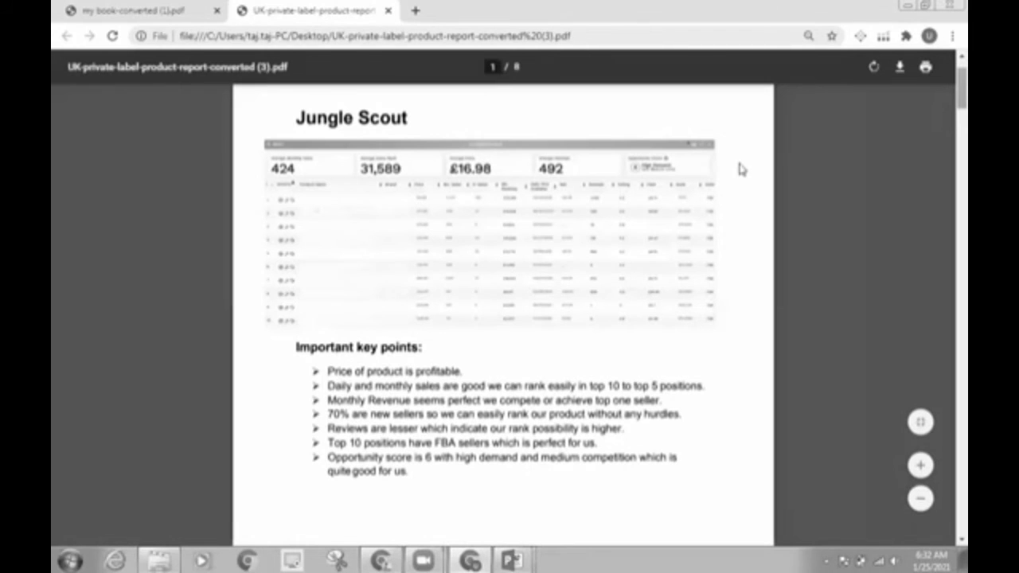
# Review the Jungle Scout, Helium 10 search volume and Google Trends sections of the UK private label product report PDF.
pyautogui.scroll(2, 741, 169)
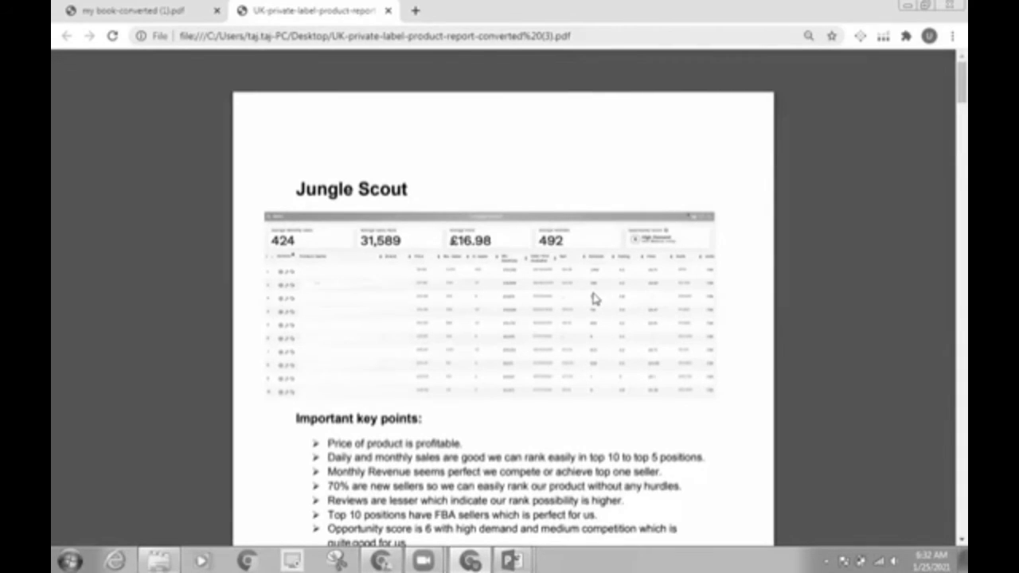
pyautogui.scroll(-3, 448, 200)
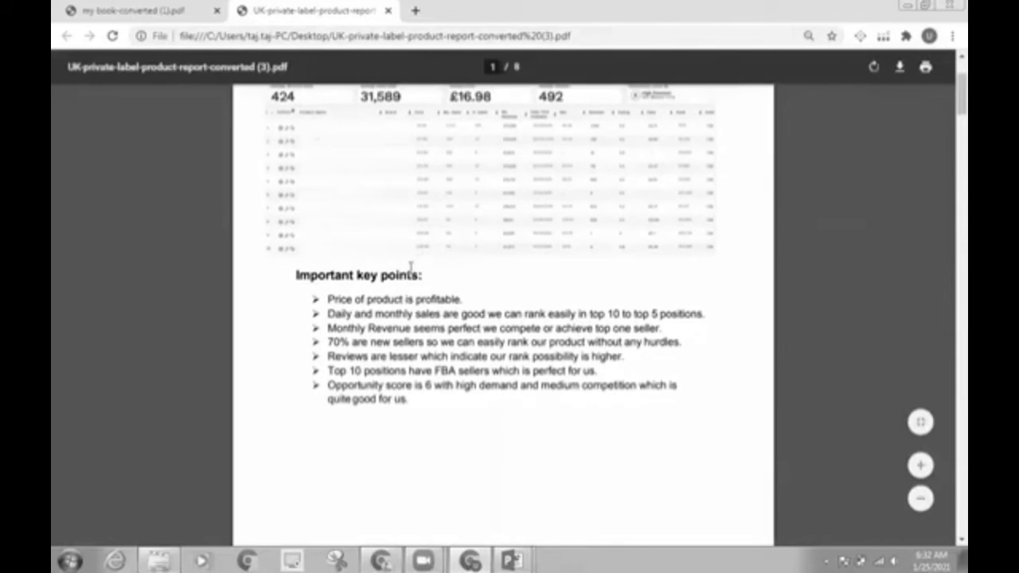
pyautogui.scroll(-4, 609, 291)
pyautogui.scroll(-4, 609, 291)
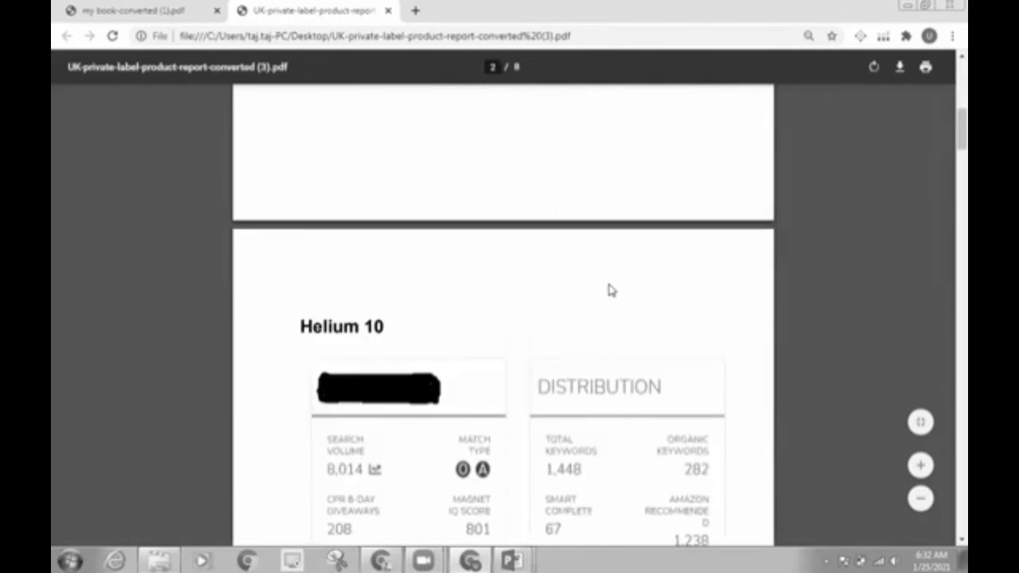
pyautogui.scroll(-4, 286, 309)
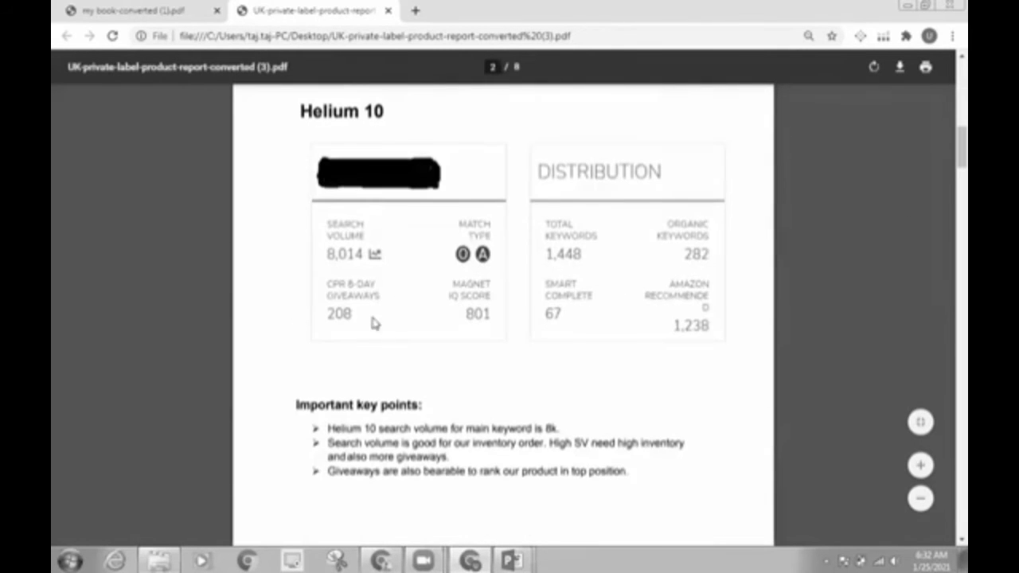
pyautogui.scroll(-3, 406, 325)
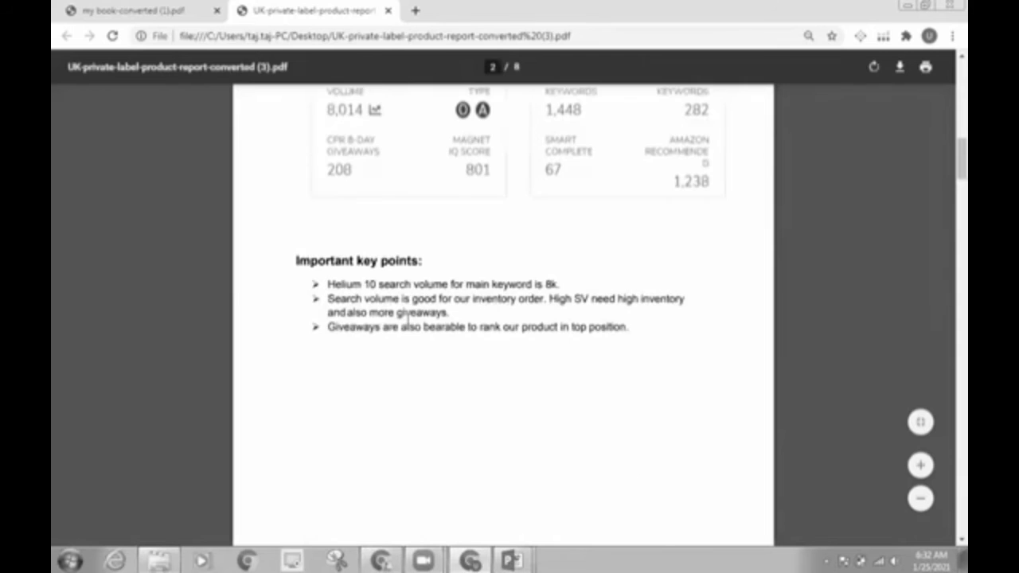
pyautogui.scroll(-4, 407, 325)
pyautogui.scroll(-5, 408, 325)
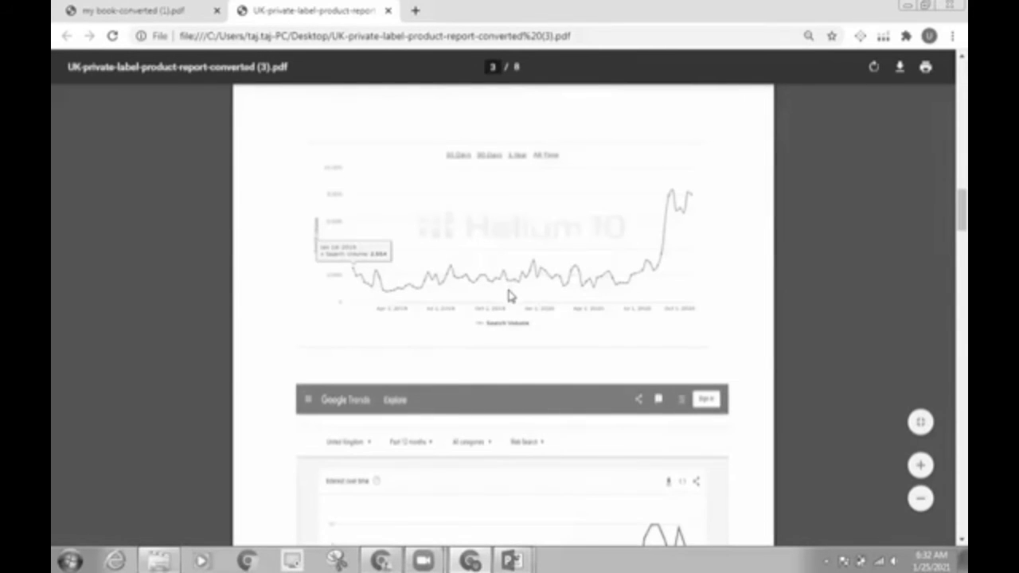
pyautogui.scroll(-8, 510, 294)
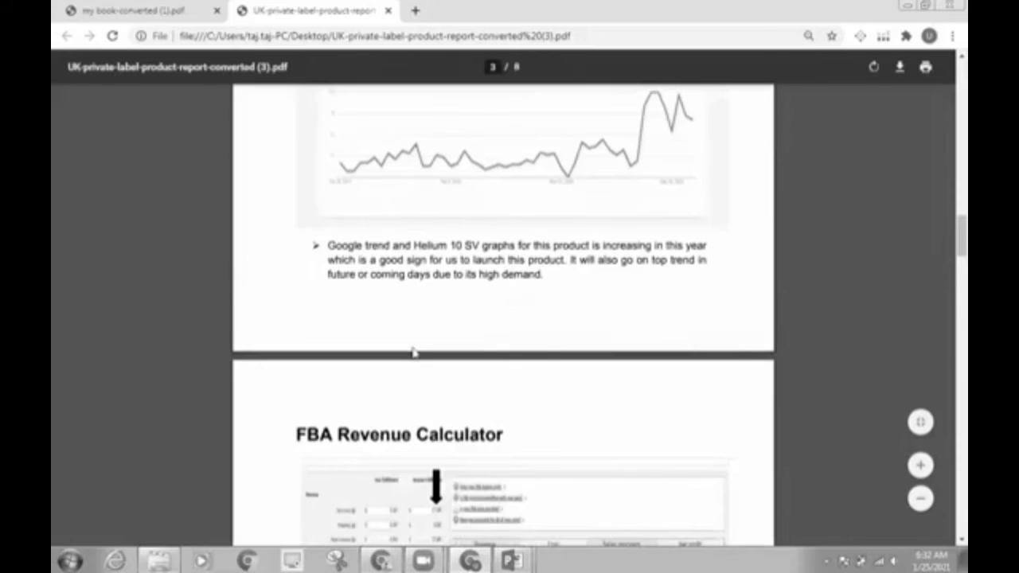
# Read the report's FBA Revenue Calculator section, highlighting the profit margin, and its Total Investment/Profit and ROI table.
pyautogui.scroll(-4, 417, 351)
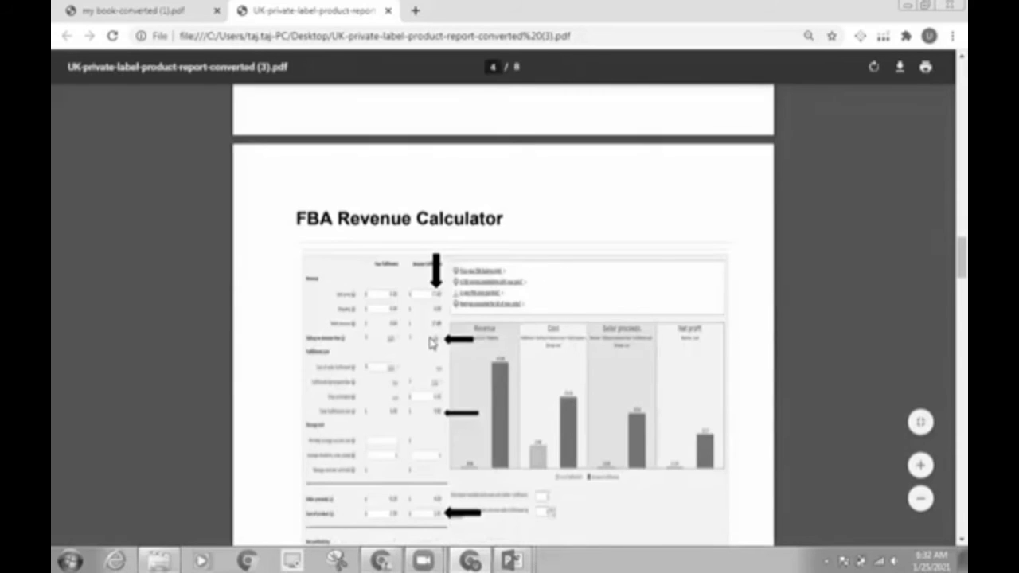
pyautogui.scroll(-7, 431, 342)
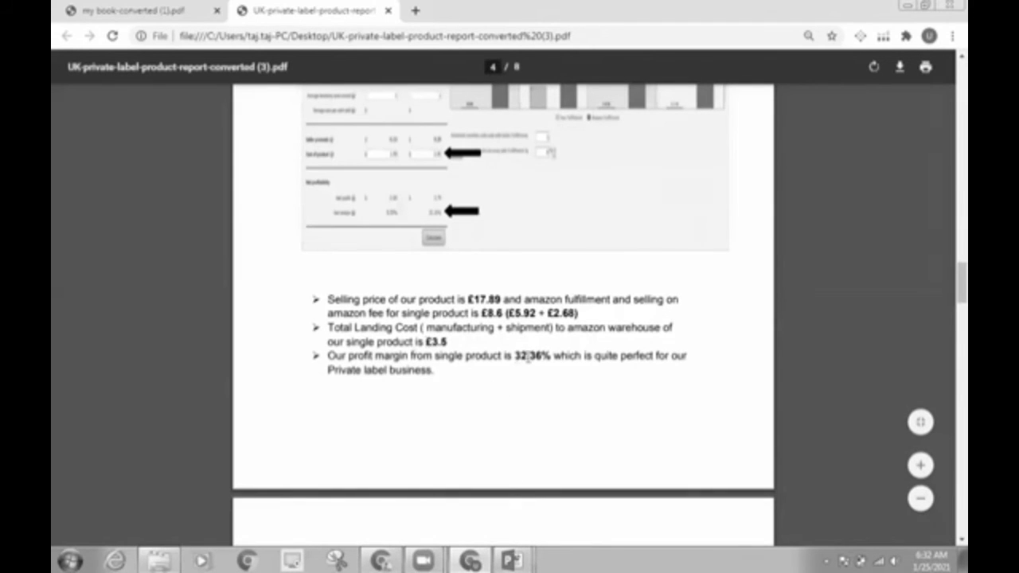
pyautogui.moveTo(515, 356); pyautogui.dragTo(544, 357)
pyautogui.click(525, 387)
pyautogui.scroll(-3, 525, 387)
pyautogui.scroll(-2, 524, 386)
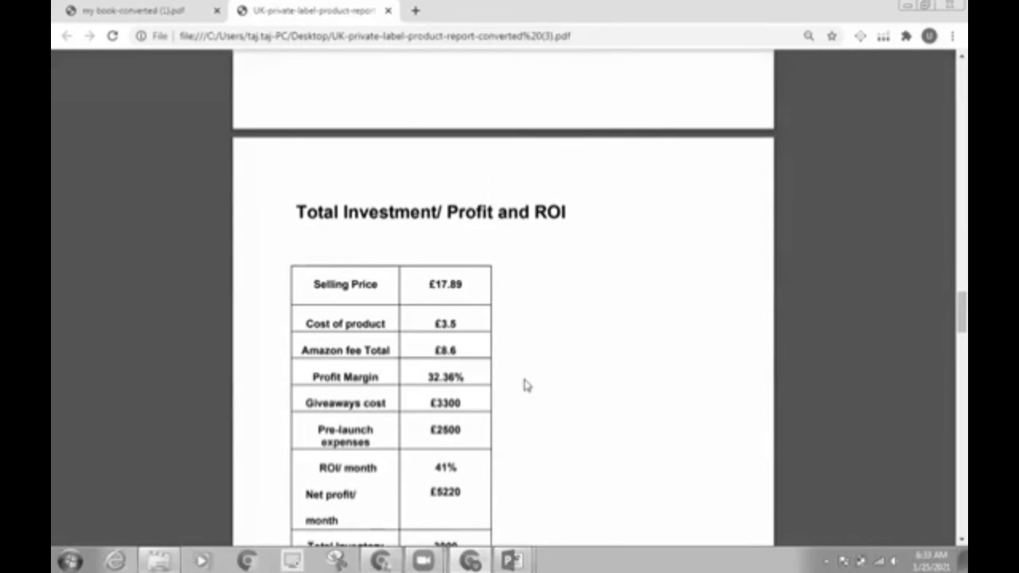
pyautogui.scroll(-3, 524, 386)
pyautogui.scroll(-3, 526, 386)
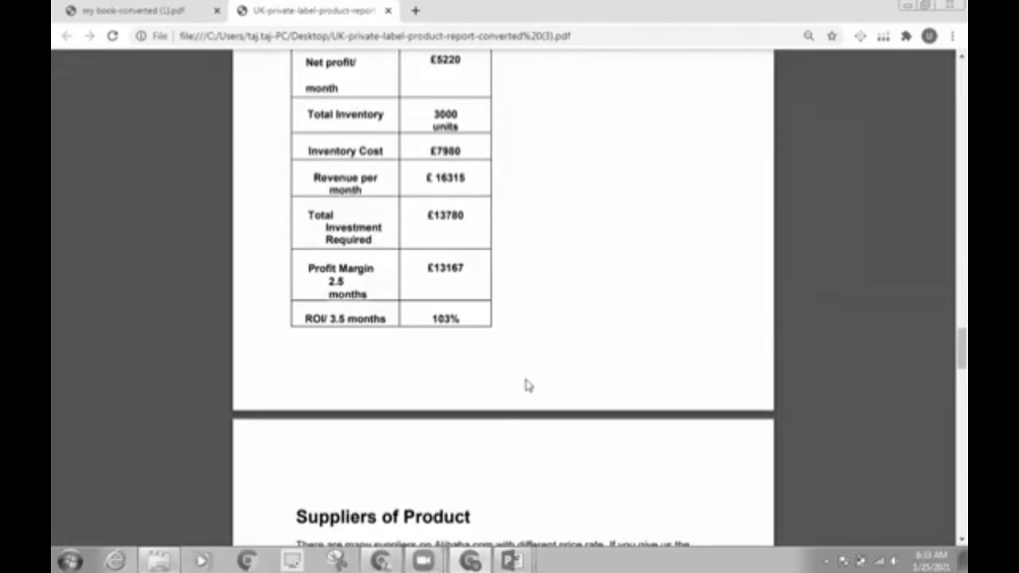
# Read through the report's Suppliers of Product, Frequently Asked Question and Final Conclusion sections.
pyautogui.scroll(-7, 525, 386)
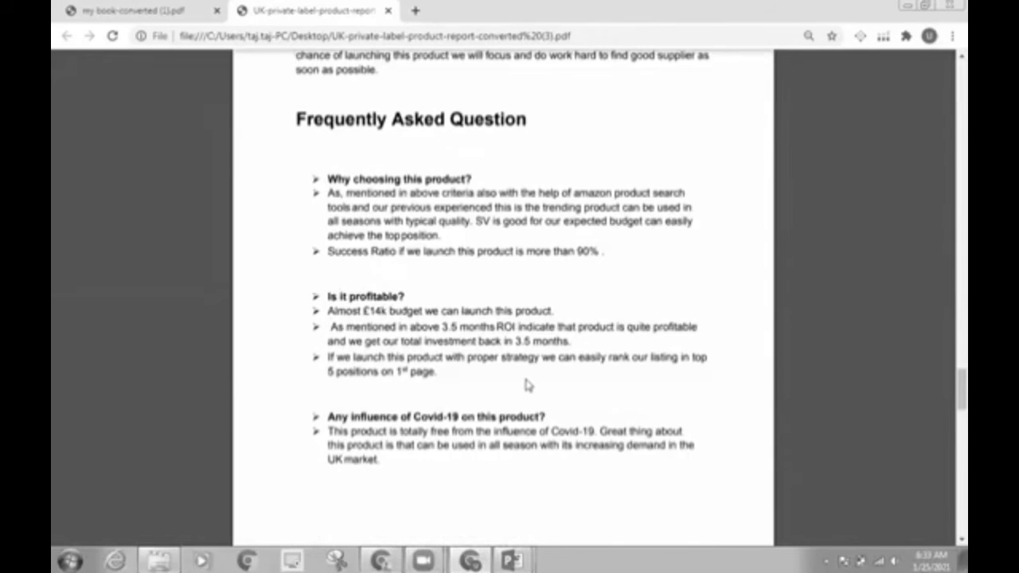
pyautogui.scroll(-5, 525, 385)
pyautogui.scroll(-3, 526, 379)
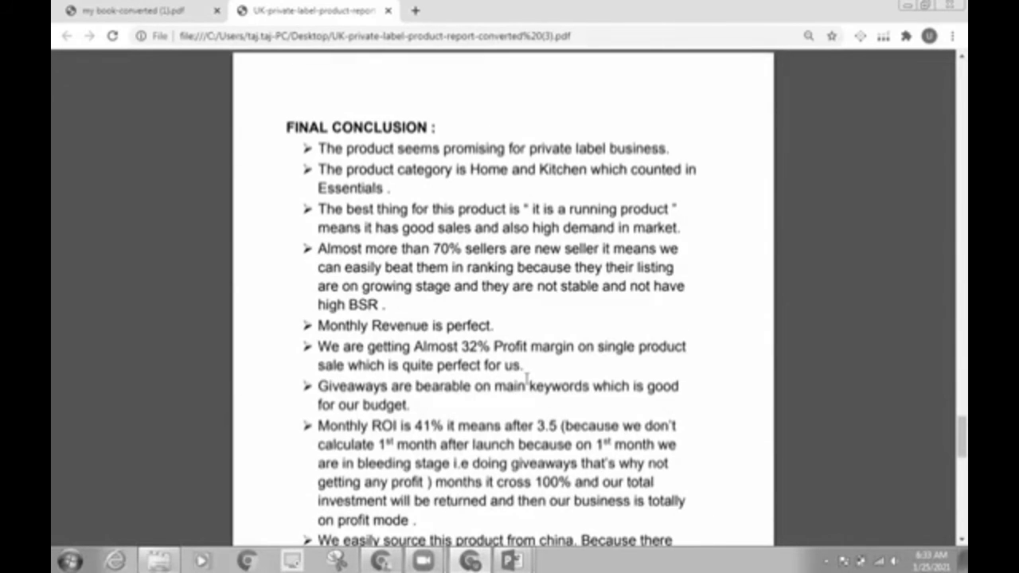
pyautogui.scroll(-5, 526, 380)
pyautogui.scroll(-3, 527, 383)
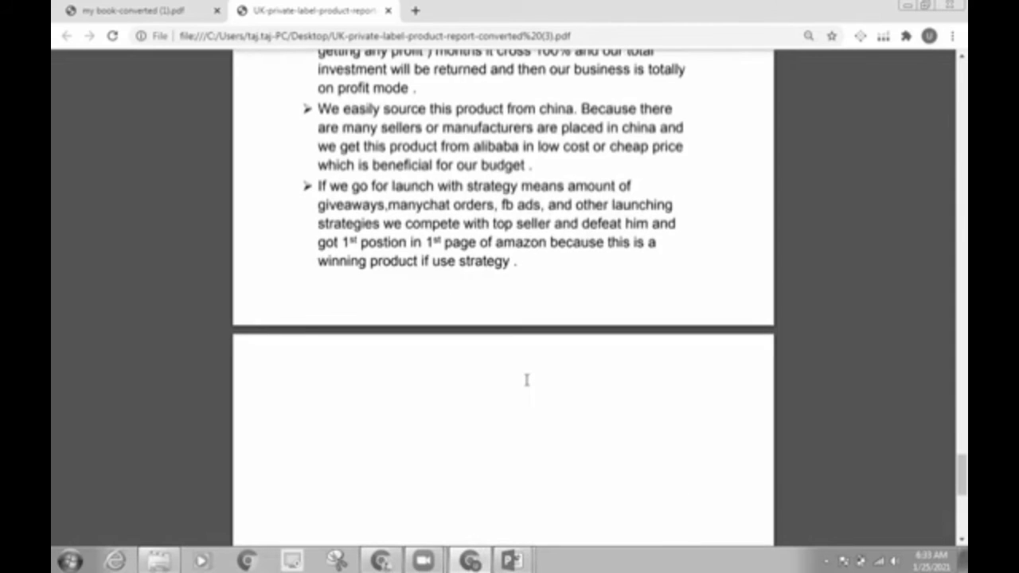
pyautogui.scroll(6, 525, 385)
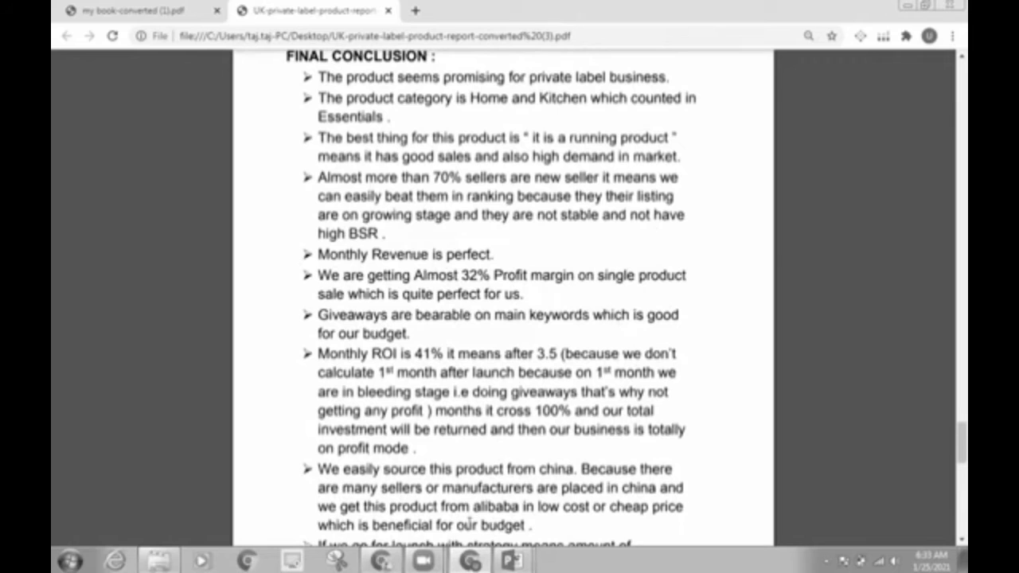
# Switch back to the dog towels Xray results and examine the products' listing creation dates.
pyautogui.click(470, 561)
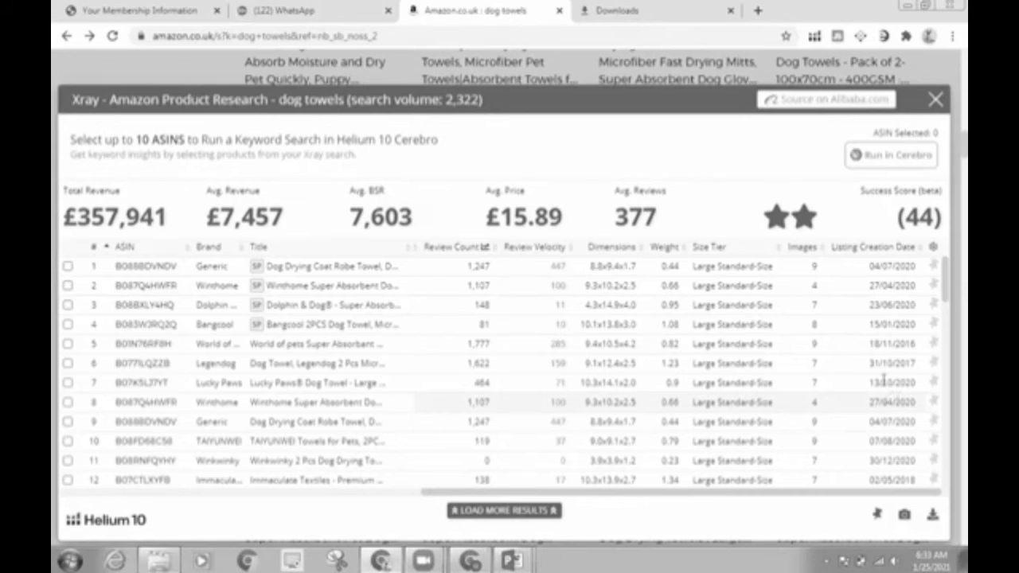
pyautogui.scroll(-3, 882, 379)
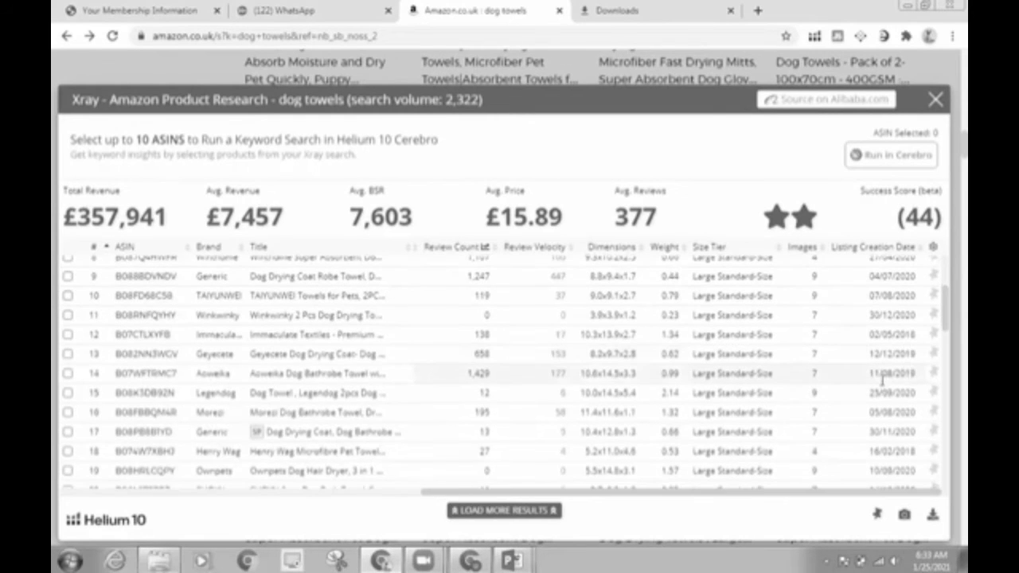
# Go through the remaining dog towels Xray products' listing creation dates and review counts, highlighting the average reviews figure.
pyautogui.scroll(-3, 882, 380)
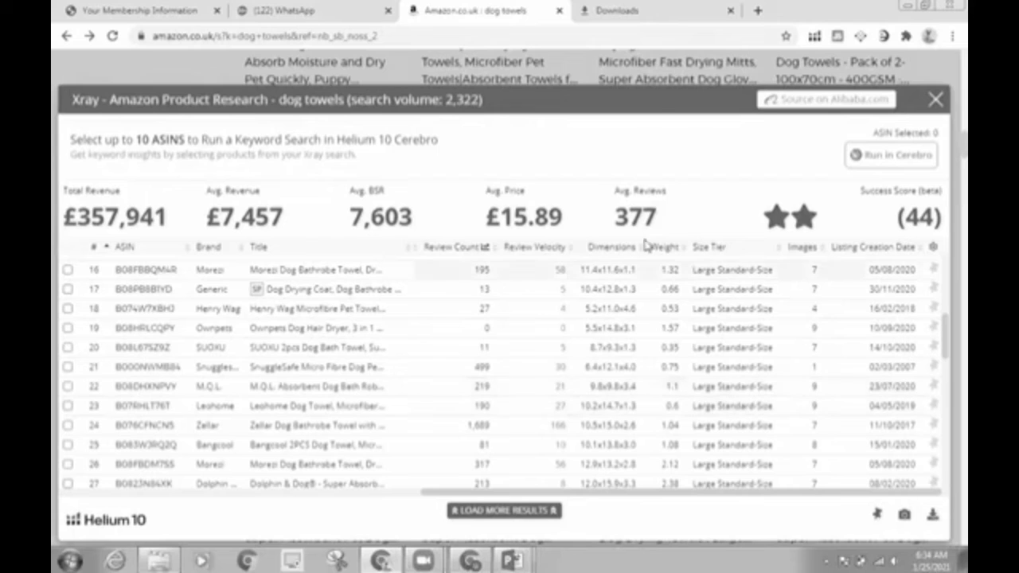
pyautogui.moveTo(616, 218); pyautogui.dragTo(657, 218)
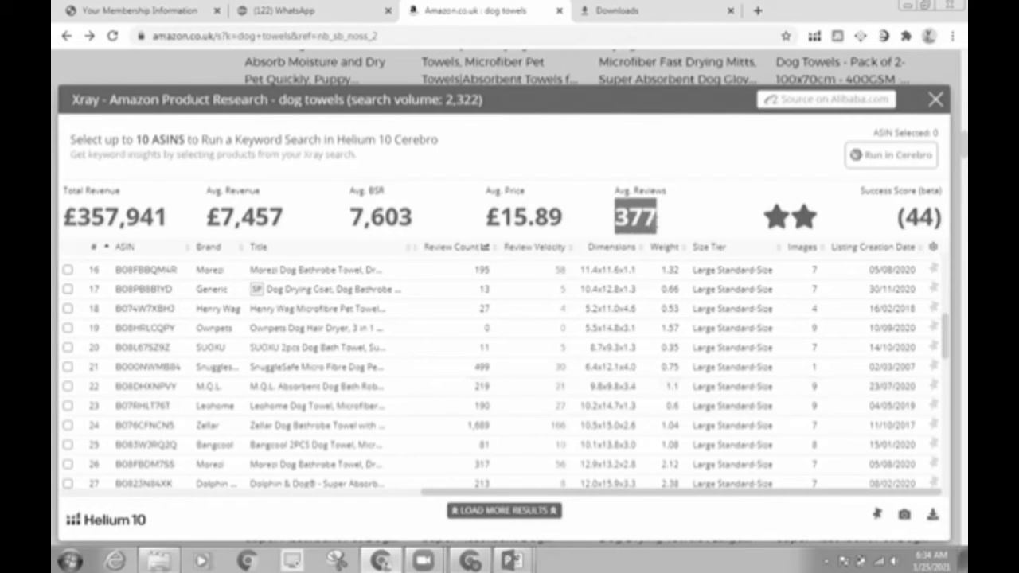
pyautogui.click(681, 184)
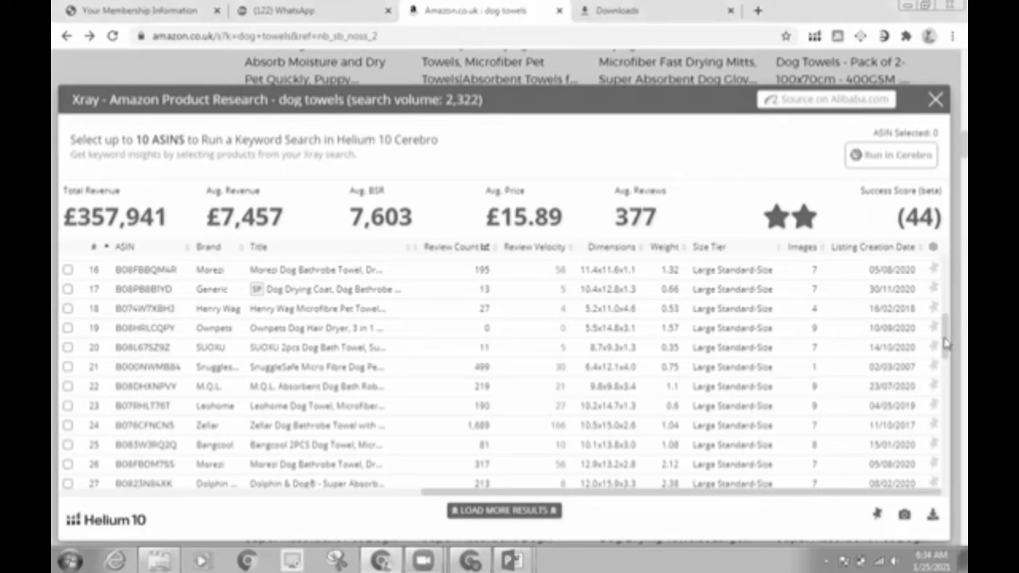
pyautogui.moveTo(945, 362); pyautogui.dragTo(945, 409)
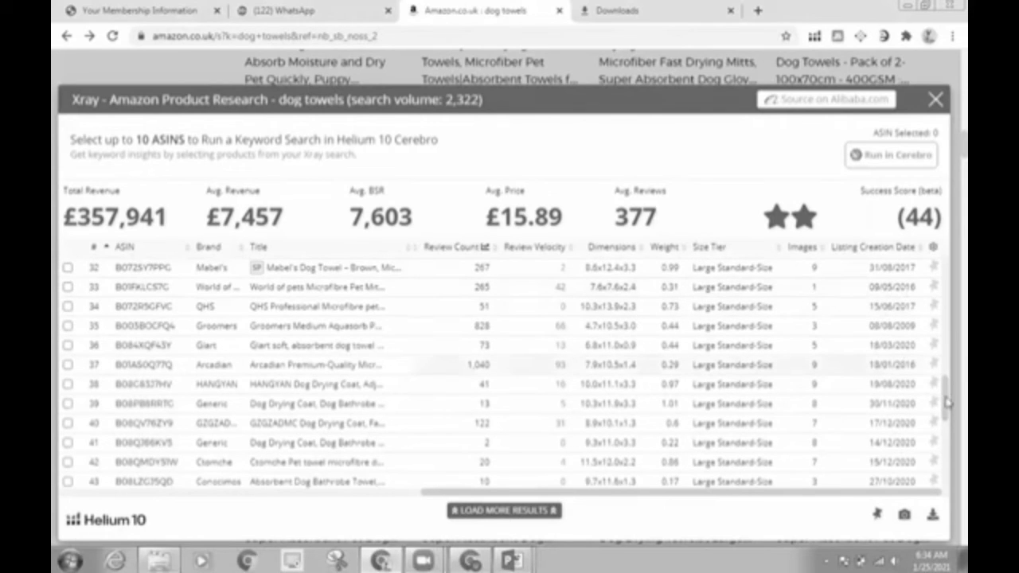
pyautogui.moveTo(948, 404); pyautogui.dragTo(947, 454)
pyautogui.scroll(-2, 836, 449)
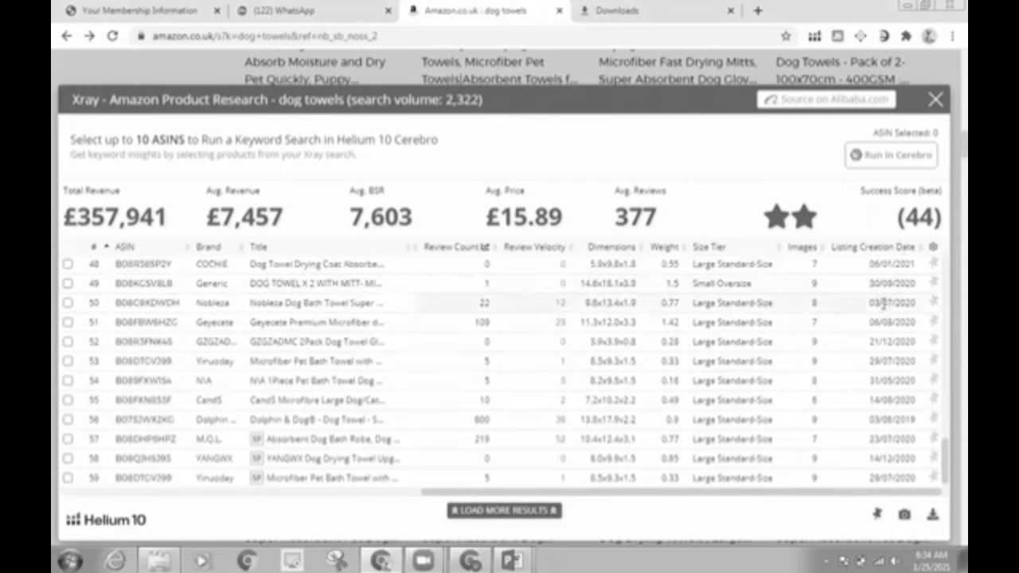
pyautogui.scroll(10, 882, 303)
pyautogui.scroll(10, 785, 278)
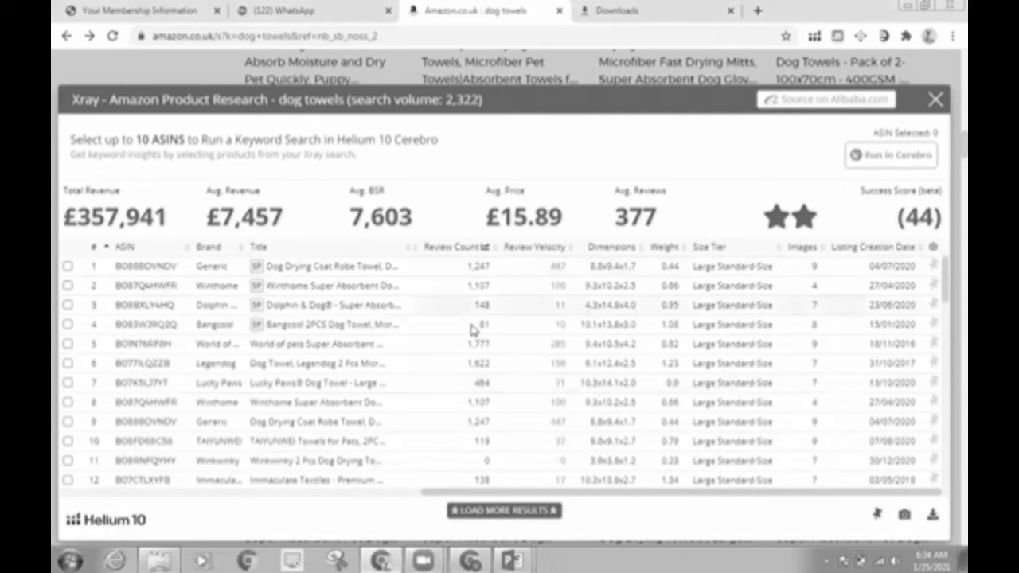
# Show the price, sales and revenue columns of the Xray results and highlight the average reviews figure again.
pyautogui.click(413, 494)
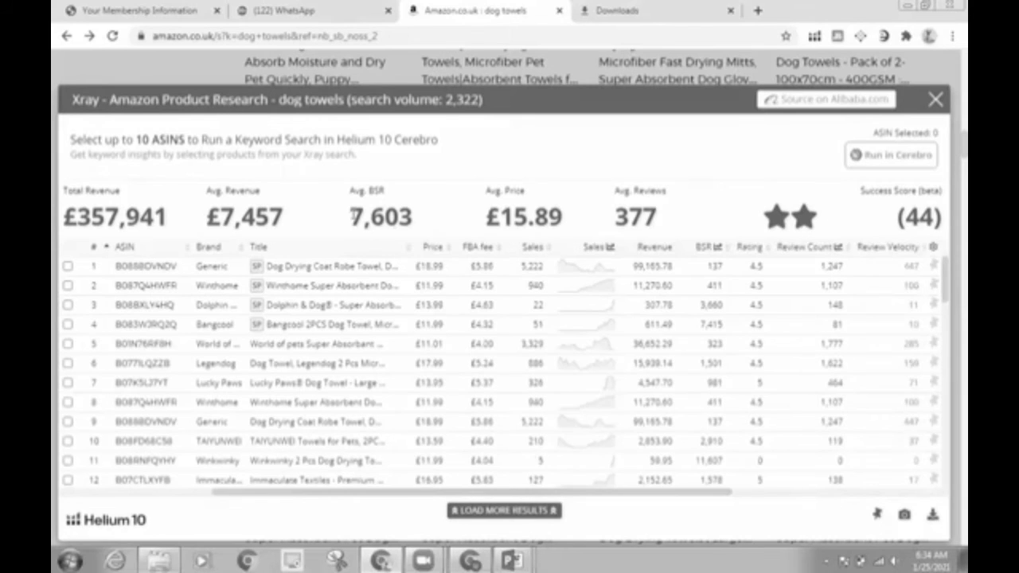
pyautogui.doubleClick(284, 217)
pyautogui.click(283, 216)
pyautogui.moveTo(614, 216); pyautogui.dragTo(834, 279)
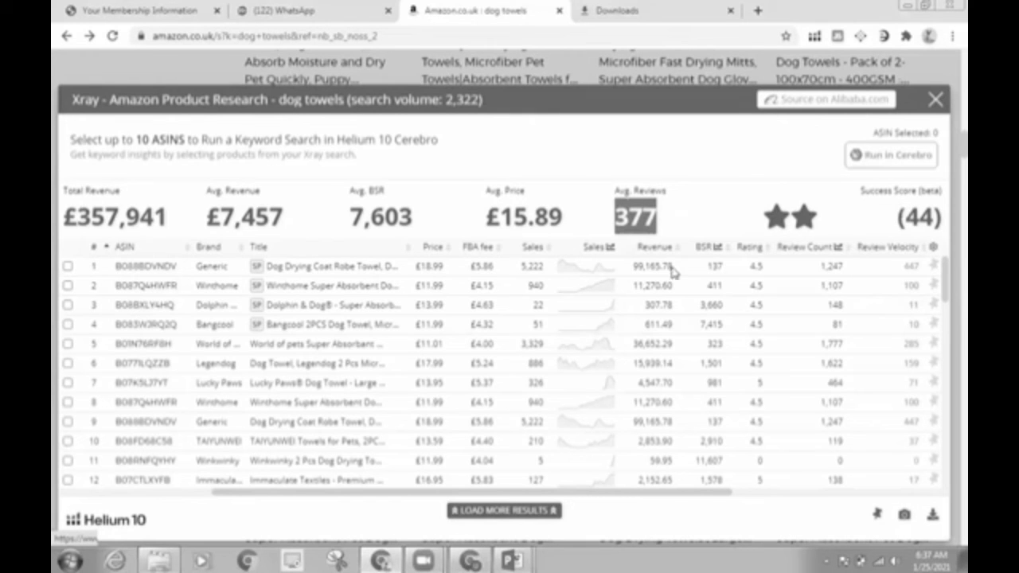
# Close Xray, launch the Jungle Scout extension's login page from the dog towels results, and return to the results.
pyautogui.press('Escape')
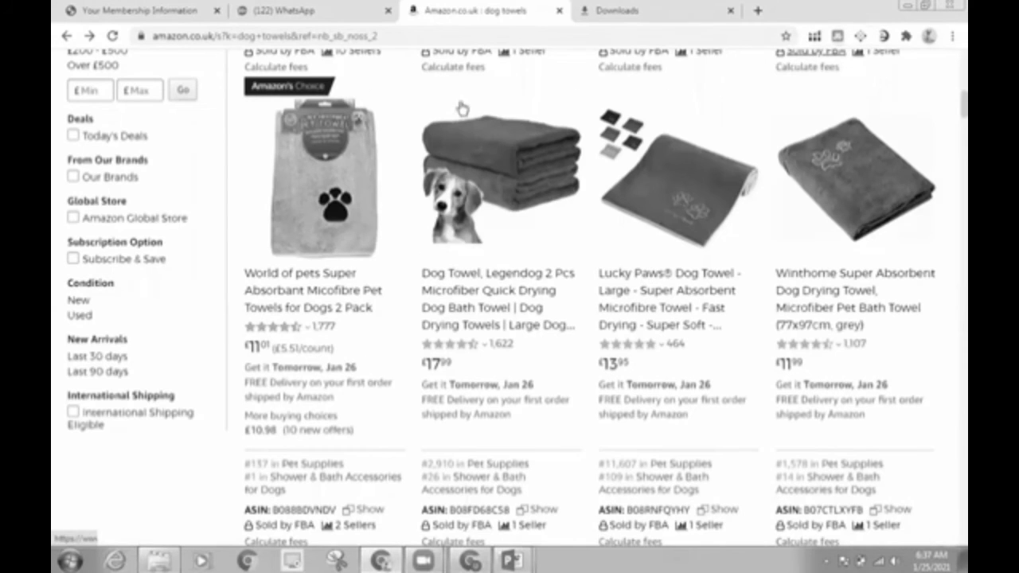
pyautogui.click(138, 8)
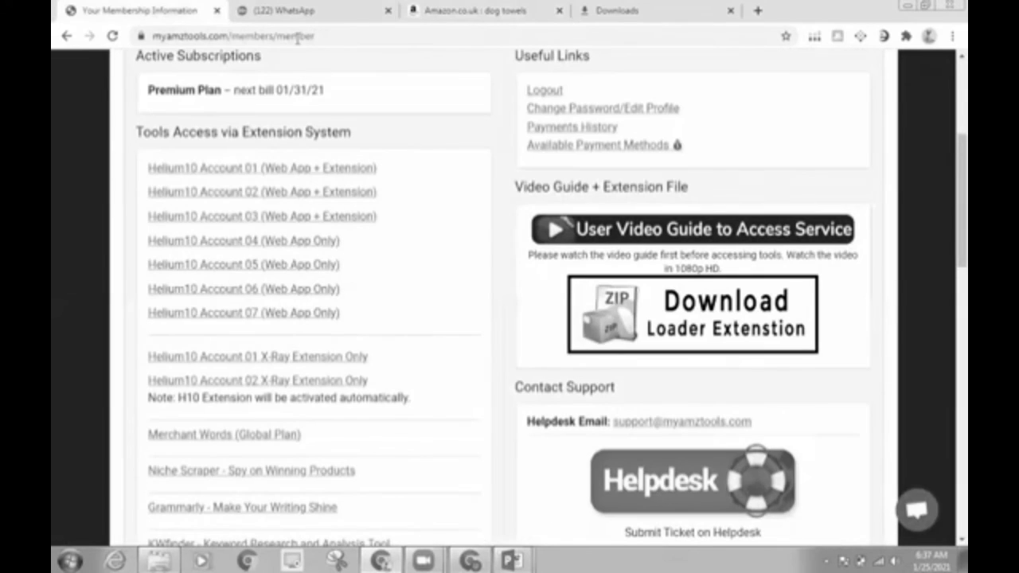
pyautogui.click(478, 10)
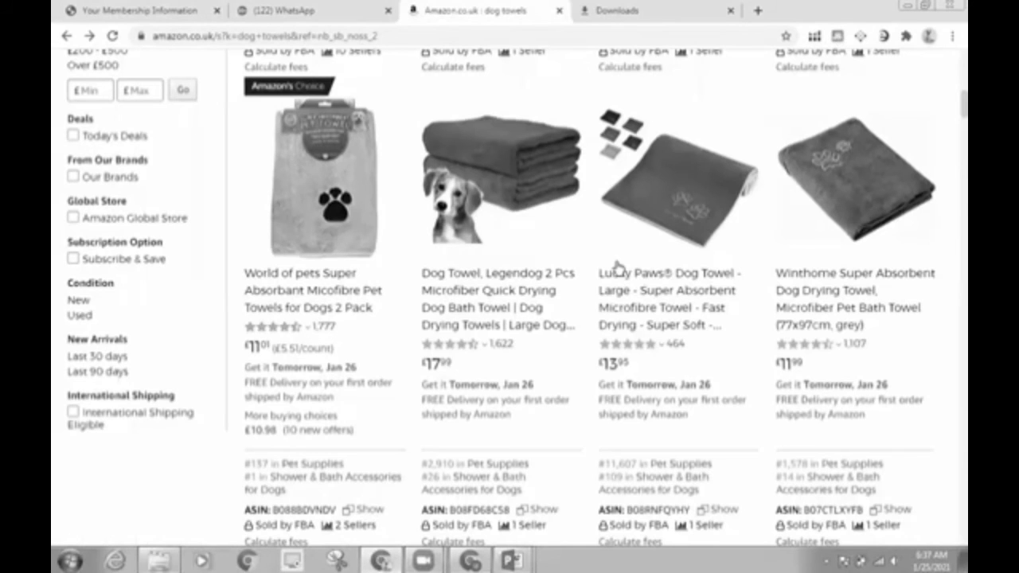
pyautogui.click(837, 36)
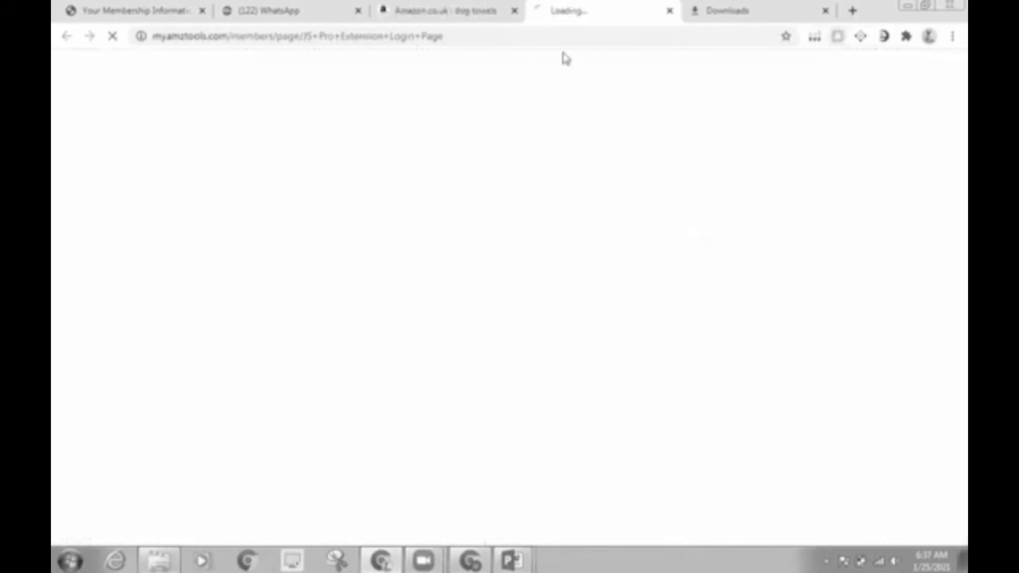
pyautogui.click(616, 39)
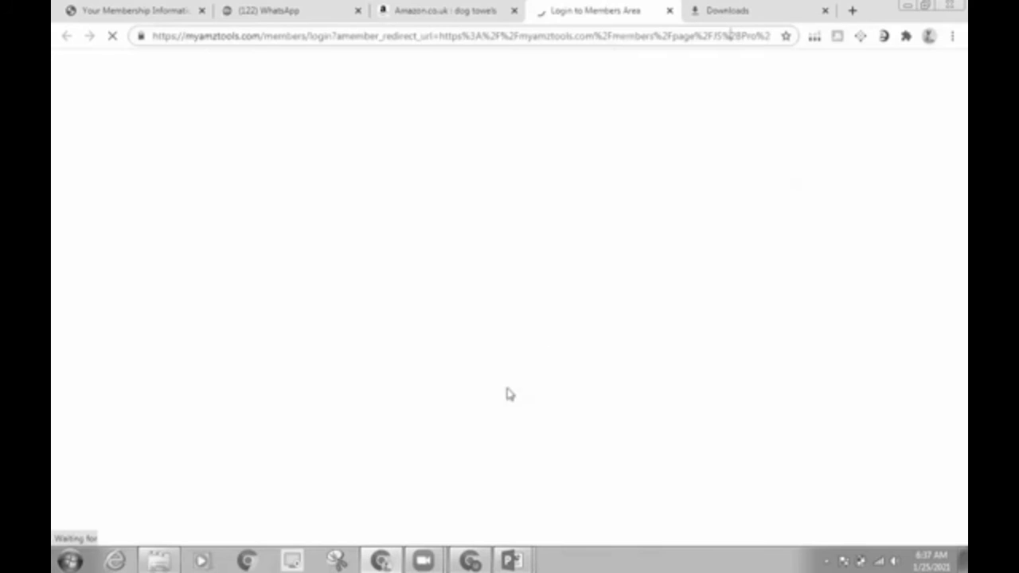
pyautogui.click(428, 7)
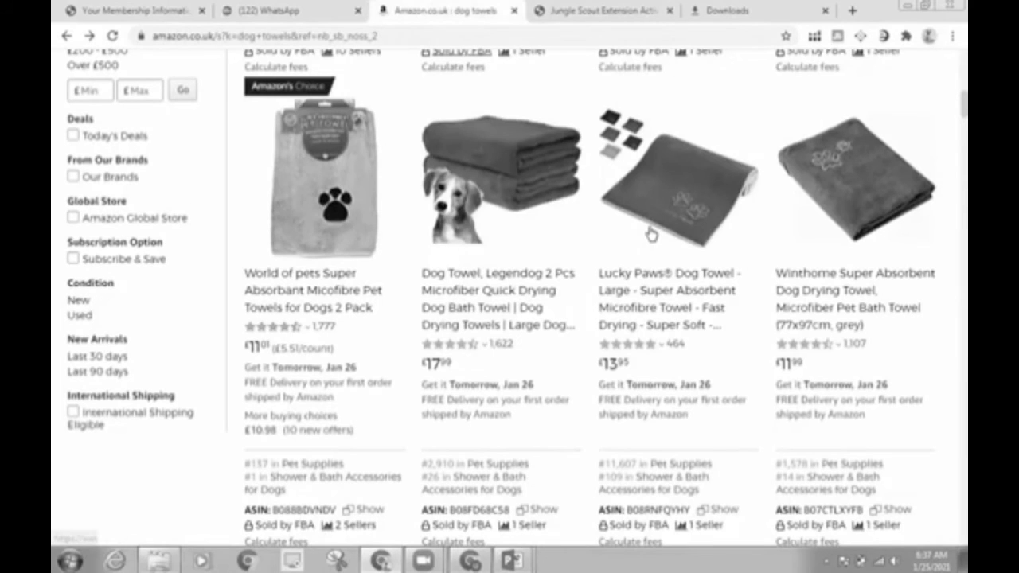
# Look over the dog towels search listings, returning to them from the Jungle Scout login tab.
pyautogui.scroll(-3, 553, 224)
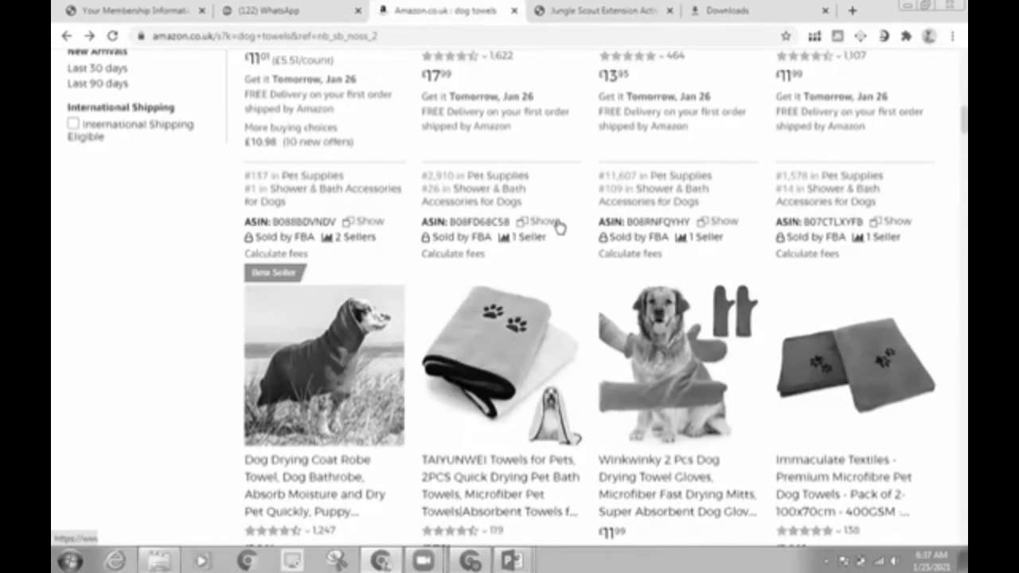
pyautogui.scroll(-6, 559, 226)
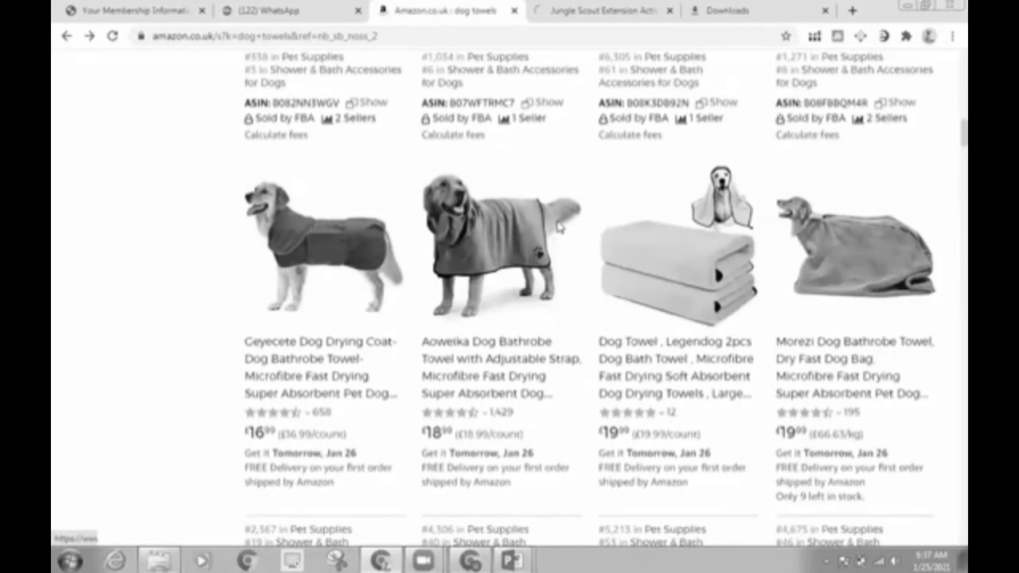
pyautogui.scroll(8, 561, 231)
pyautogui.scroll(10, 561, 230)
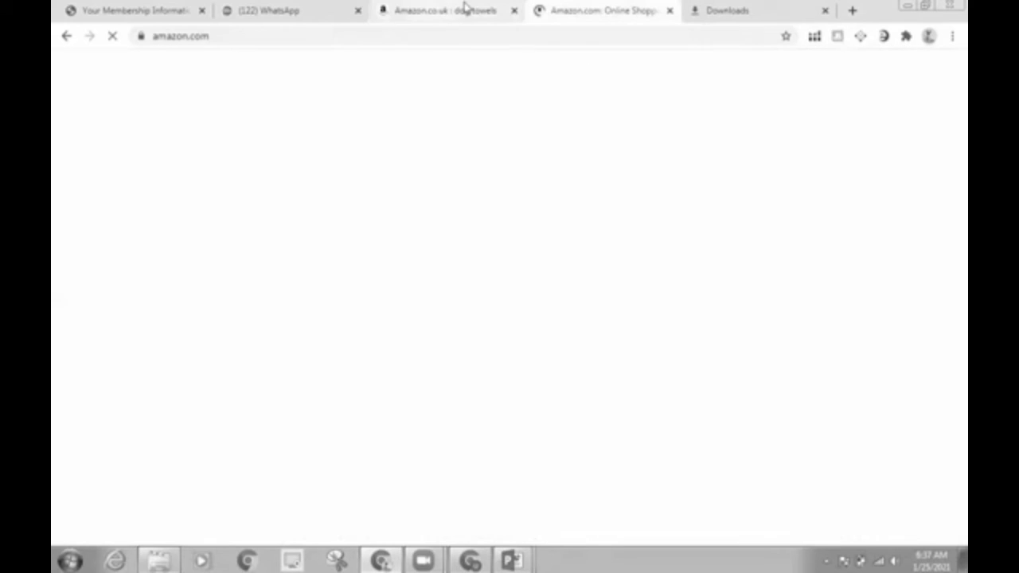
pyautogui.click(464, 5)
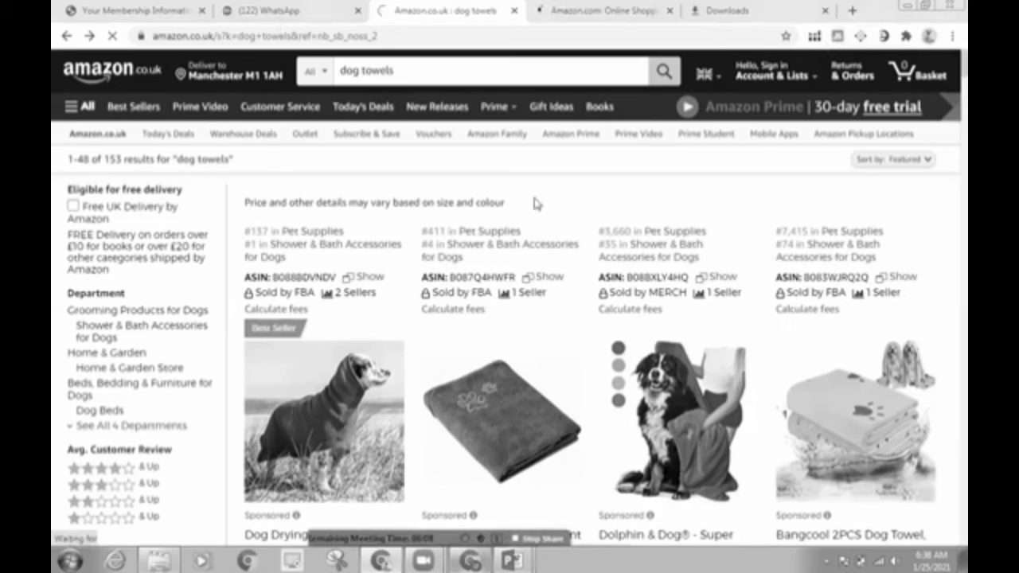
# Switch to the "my book-converted (1).pdf" Amazon Virtual Assistant book and find its X Rays section on Helium 10.
pyautogui.hotkey('alt', 'Tab')
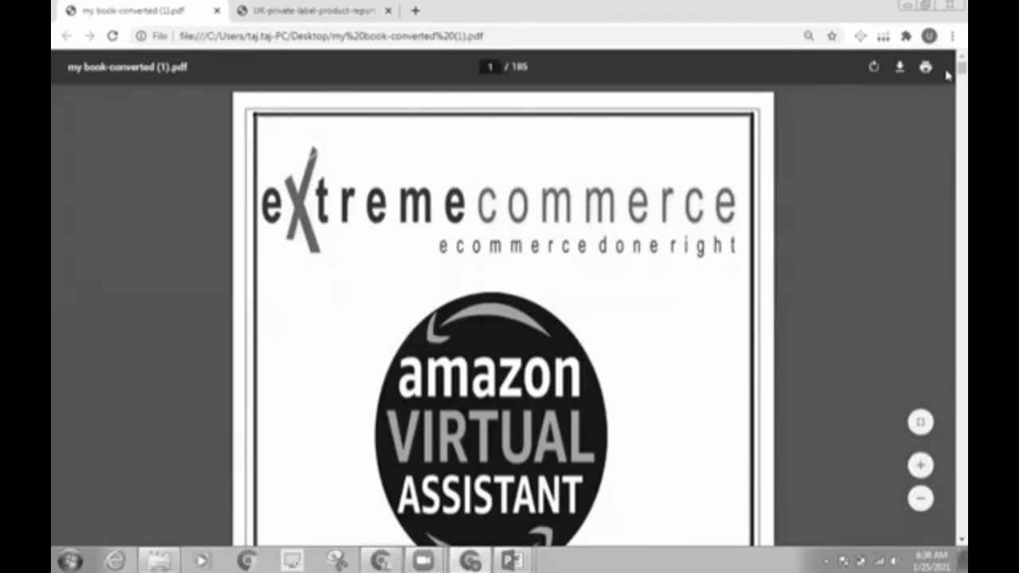
pyautogui.scroll(-15, 948, 77)
pyautogui.scroll(-20, 947, 113)
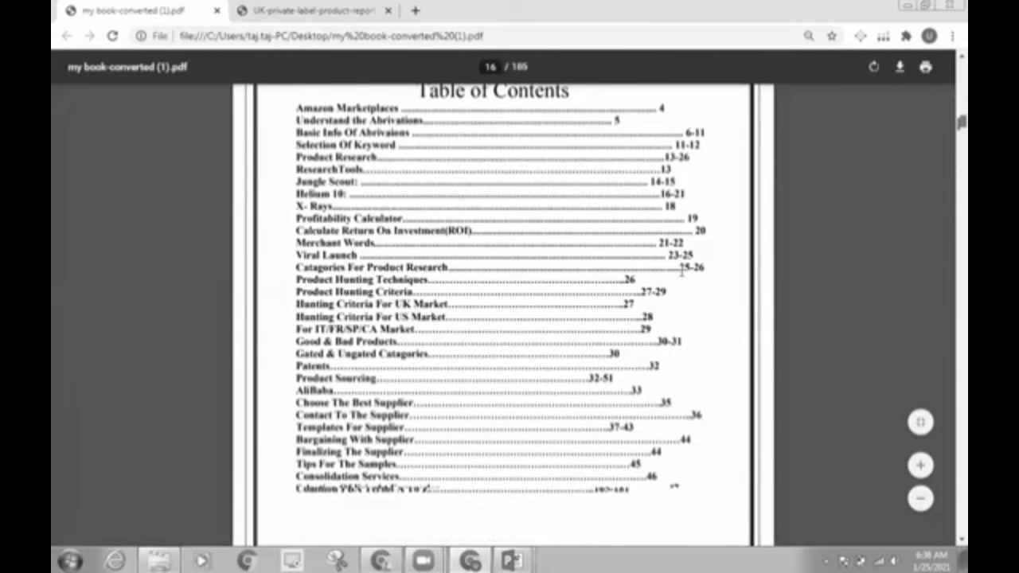
pyautogui.scroll(-20, 678, 275)
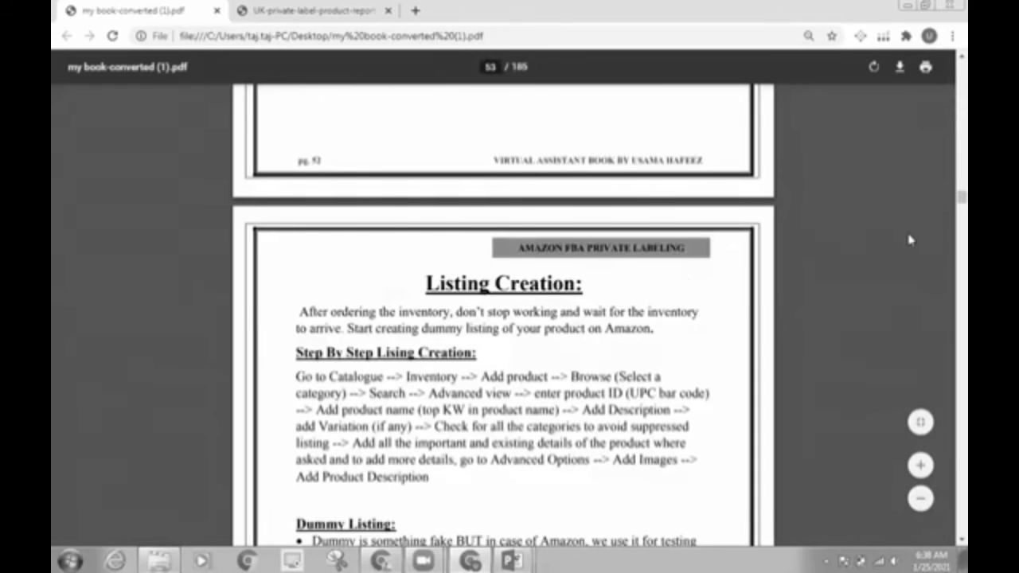
pyautogui.scroll(-3, 931, 215)
pyautogui.scroll(5, 947, 120)
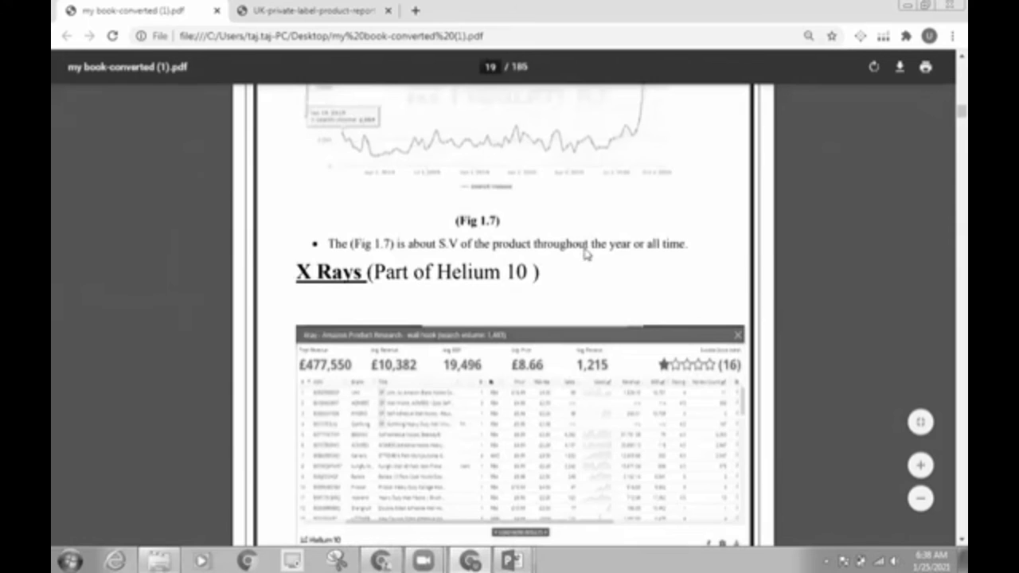
pyautogui.scroll(6, 586, 253)
pyautogui.scroll(-7, 585, 254)
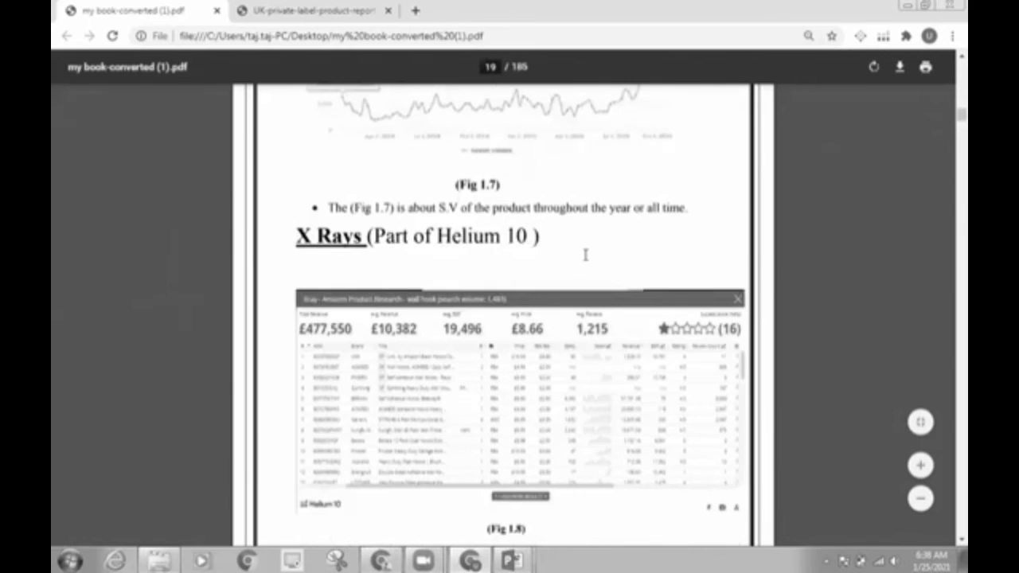
# Read the book's profitability calculator elements, ROI formula and Merchant Words keyword selection criteria.
pyautogui.scroll(-8, 585, 255)
pyautogui.scroll(-5, 586, 260)
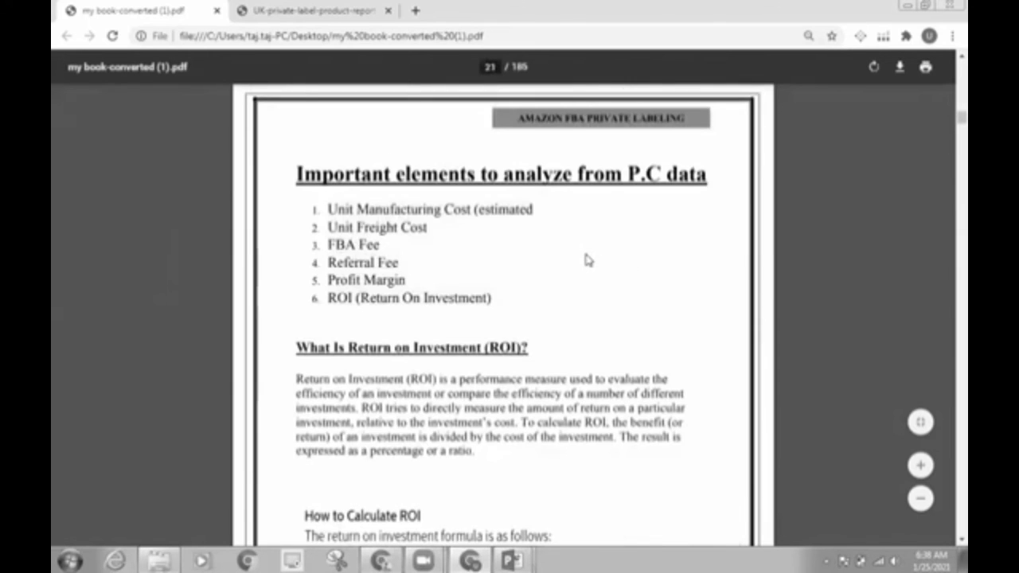
pyautogui.scroll(-1, 588, 261)
pyautogui.scroll(-3, 588, 261)
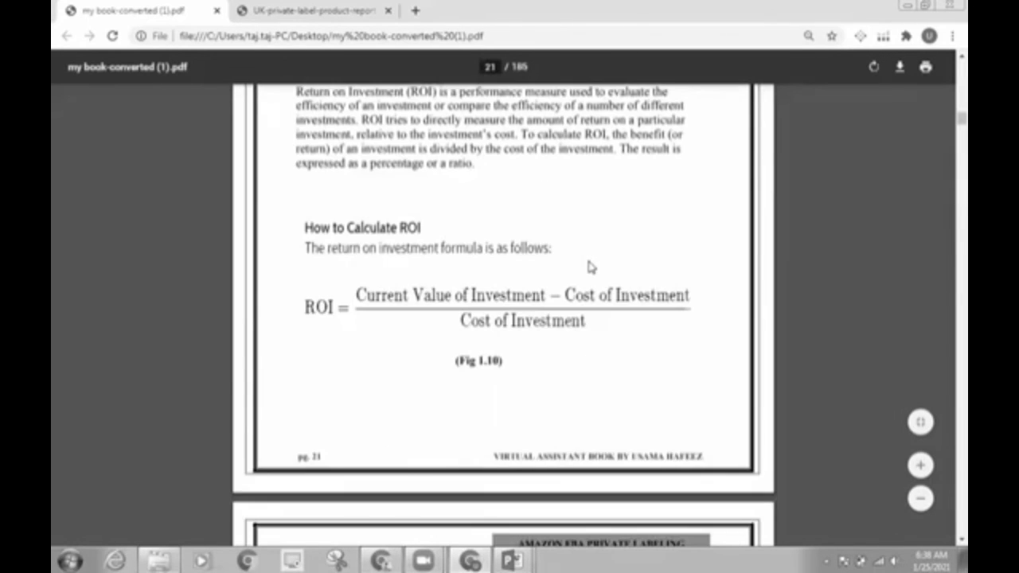
pyautogui.scroll(-4, 586, 262)
pyautogui.scroll(-5, 591, 263)
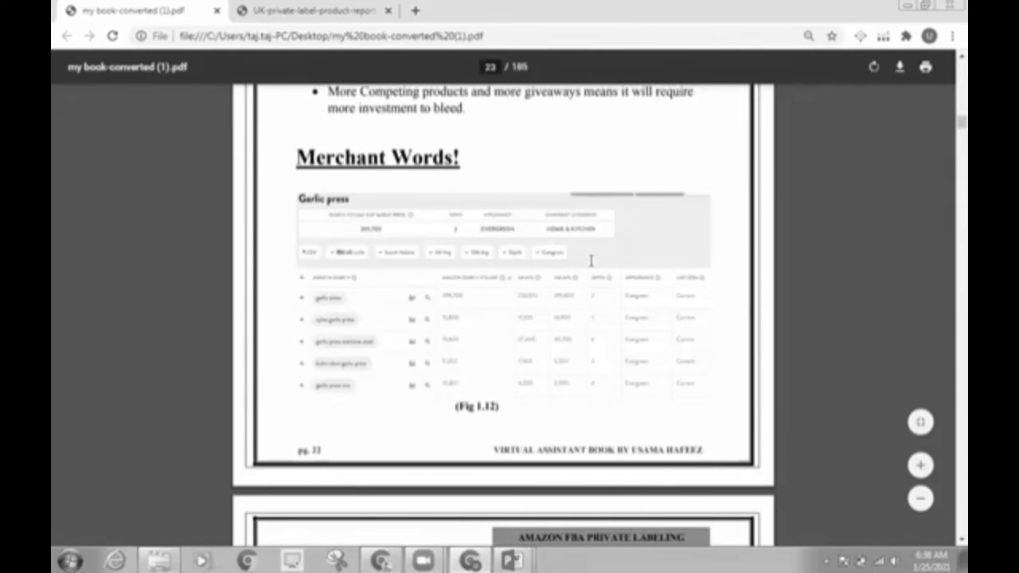
pyautogui.scroll(-5, 591, 260)
pyautogui.scroll(-3, 590, 261)
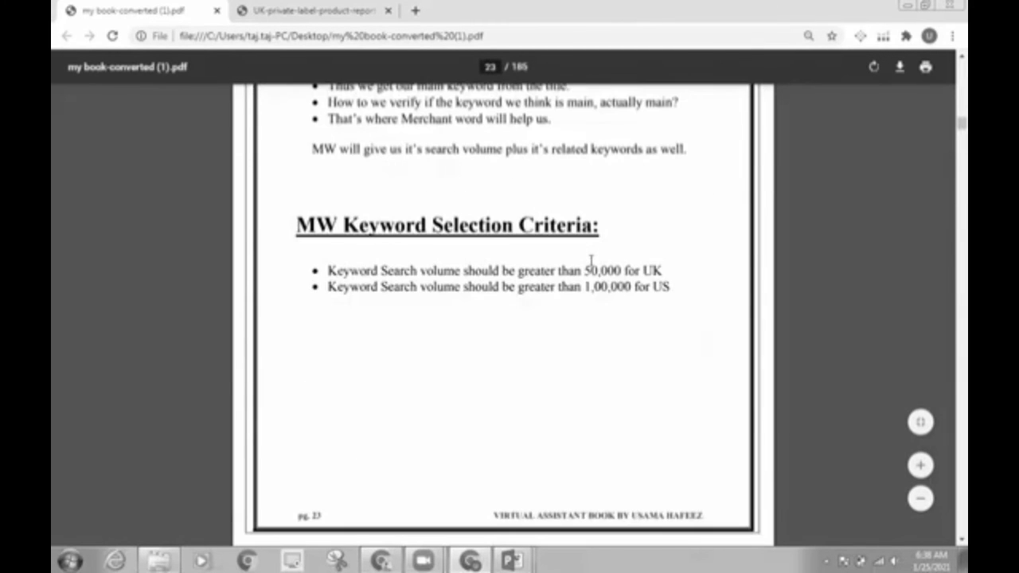
# Review the book's Viral Launch section, covering top sellers, market trend, V.L analysis and cost calculator.
pyautogui.scroll(-3, 591, 263)
pyautogui.scroll(-4, 594, 268)
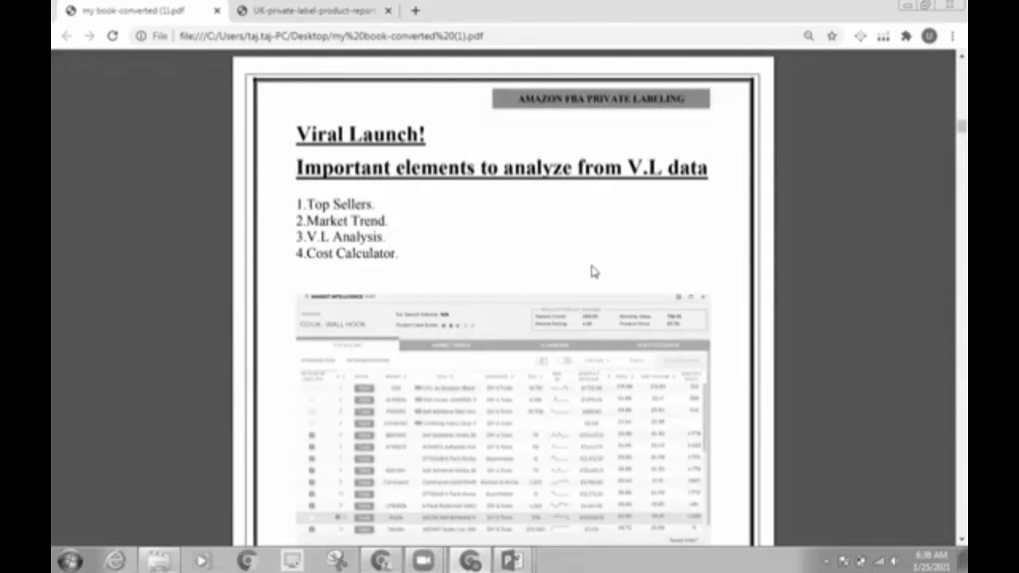
pyautogui.scroll(-5, 594, 272)
pyautogui.scroll(-7, 594, 273)
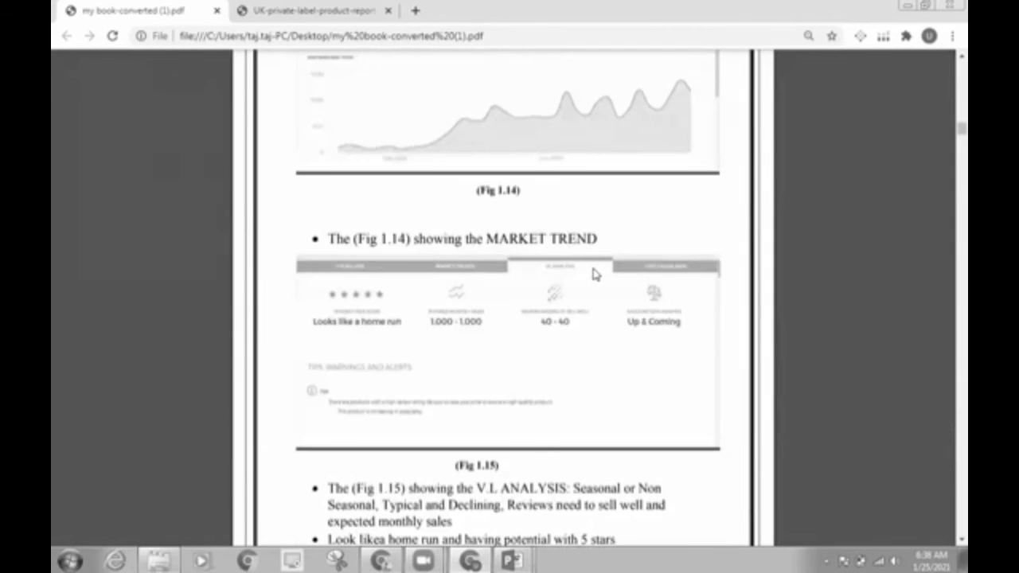
pyautogui.scroll(-6, 593, 274)
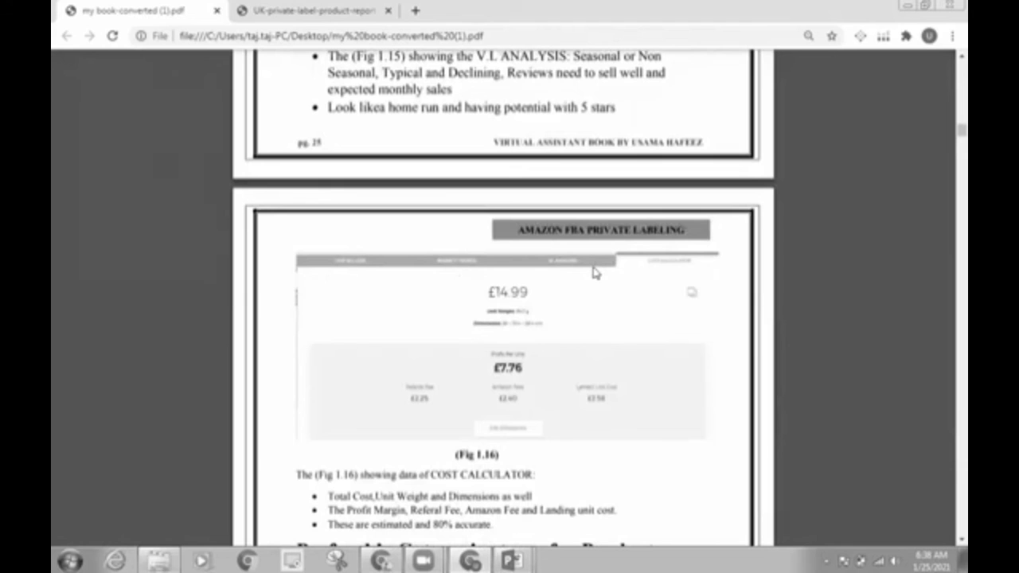
# Read the book's preferable categories, product hunting techniques and hunting criteria for the UK, USA and IT/FR/SP/DE/AUS/CA markets.
pyautogui.scroll(-5, 602, 271)
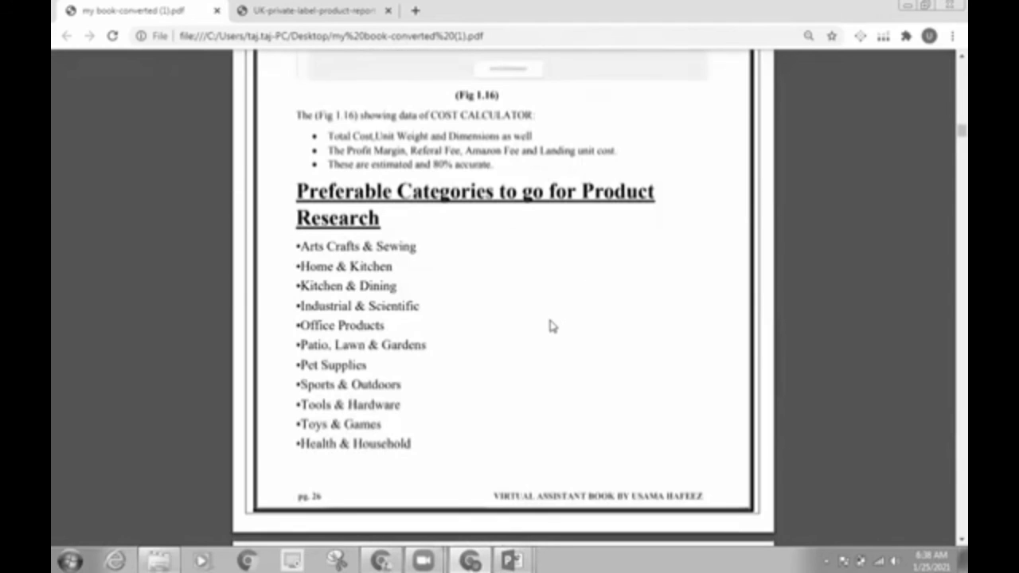
pyautogui.scroll(-9, 552, 321)
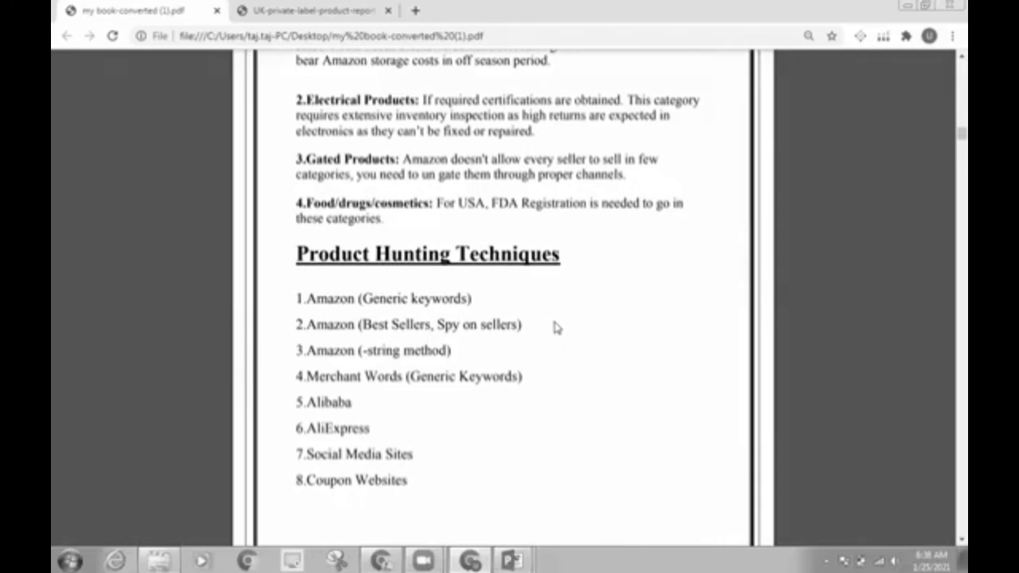
pyautogui.scroll(-8, 555, 331)
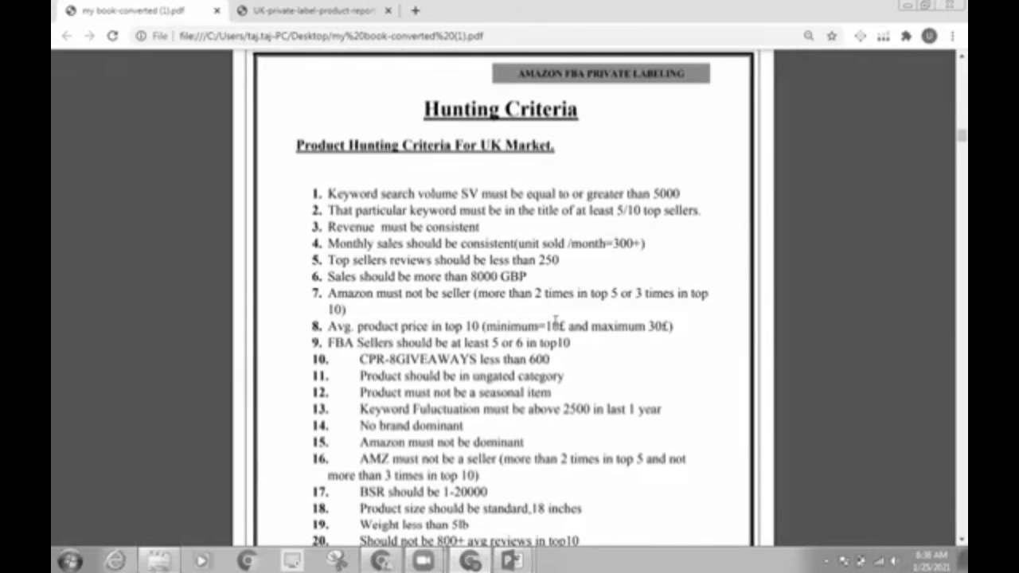
pyautogui.scroll(-6, 555, 321)
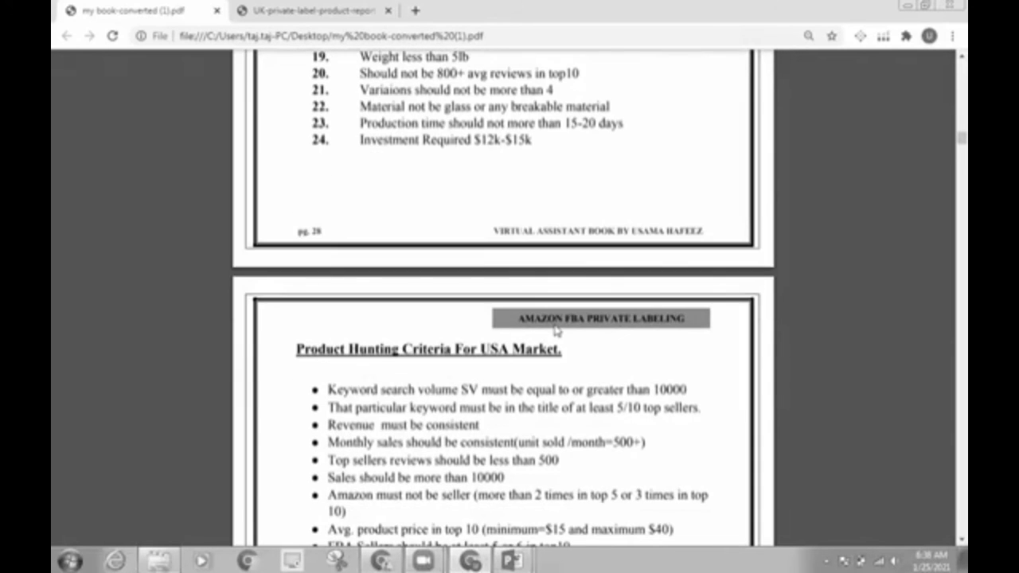
pyautogui.scroll(-9, 555, 331)
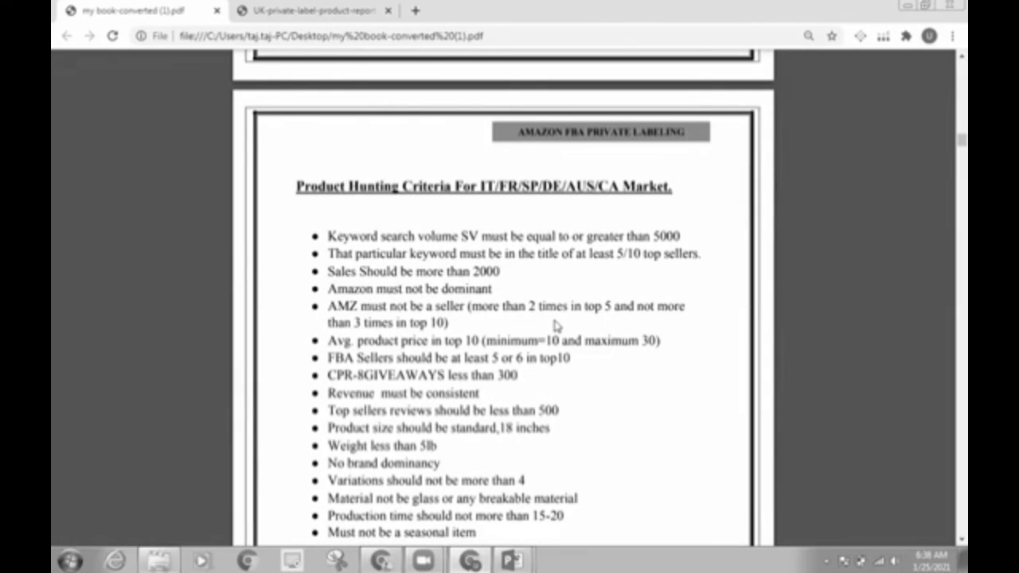
# Find the book's example of a good product with its Jungle Scout figures and key points, and enlarge the page for reading.
pyautogui.scroll(-15, 554, 325)
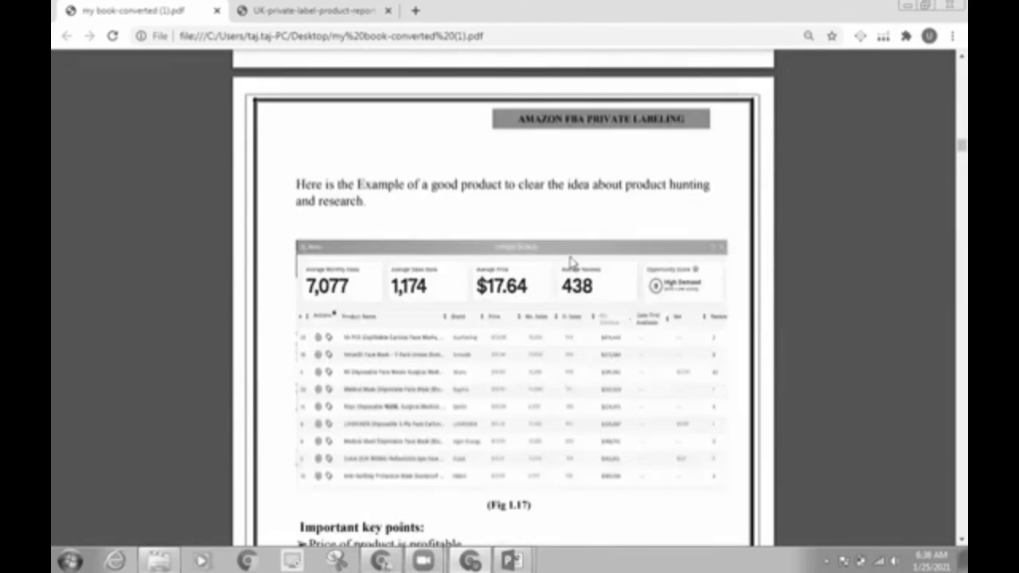
pyautogui.scroll(-3, 573, 255)
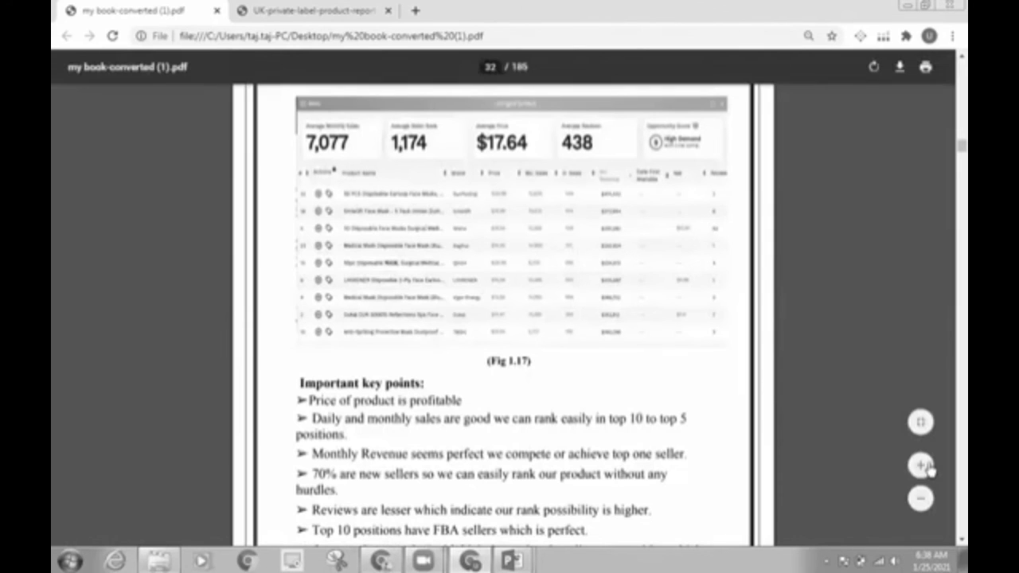
pyautogui.click(921, 466)
pyautogui.click(928, 468)
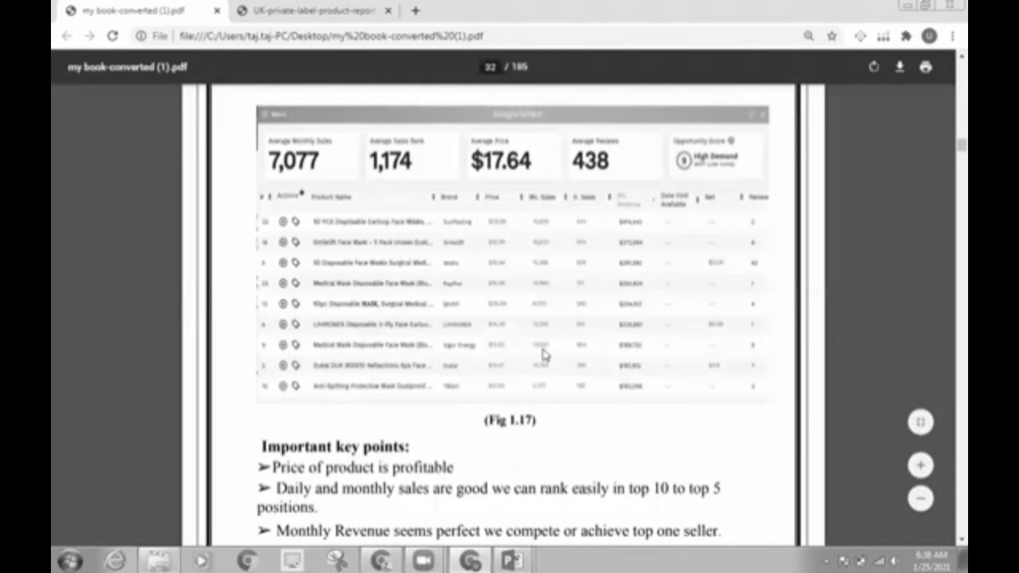
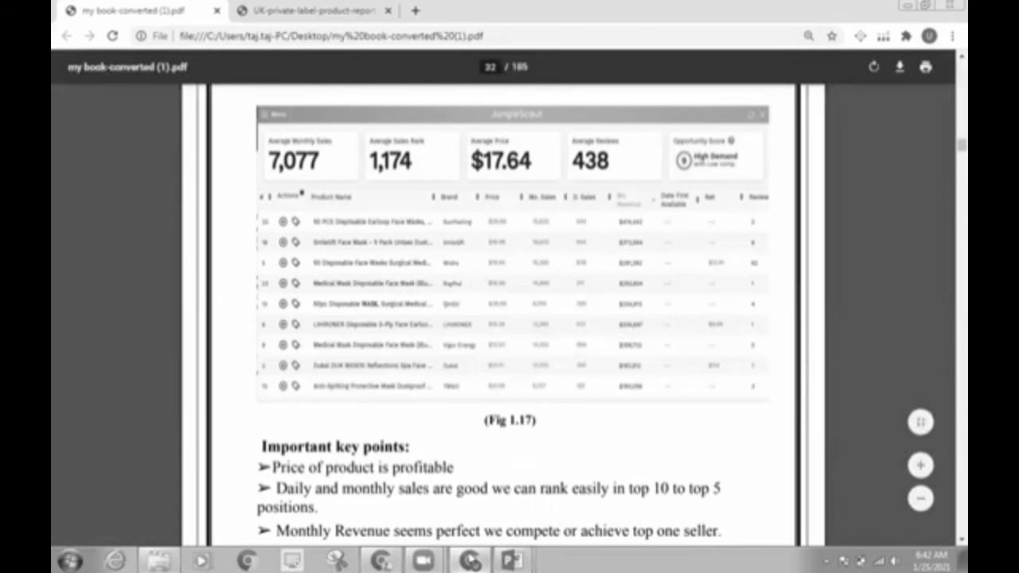
# Switch to the Amazon UK "dog towels" search results and close the empty Jungle Scout overlay.
pyautogui.moveTo(468, 560)
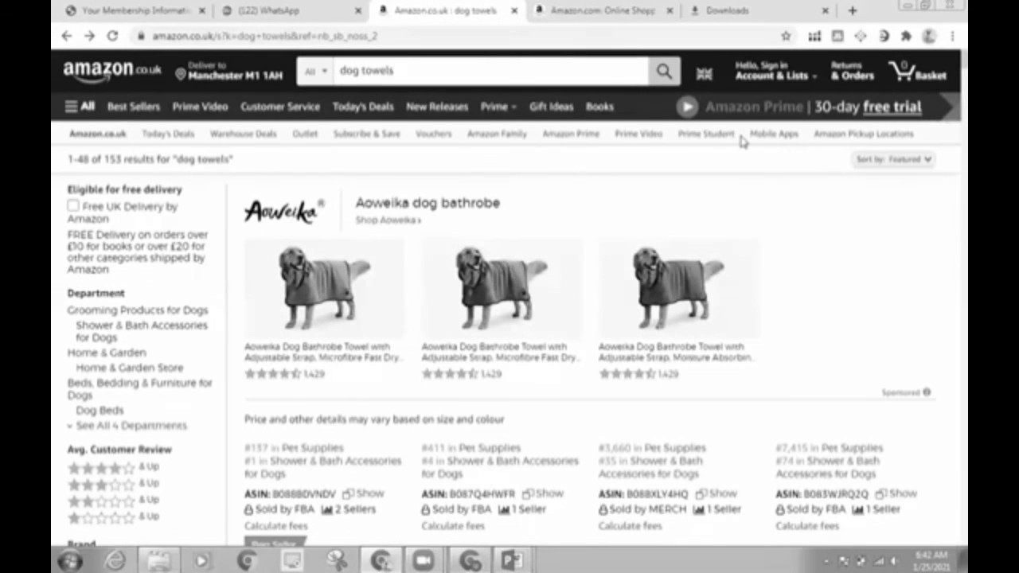
pyautogui.scroll(-3, 769, 119)
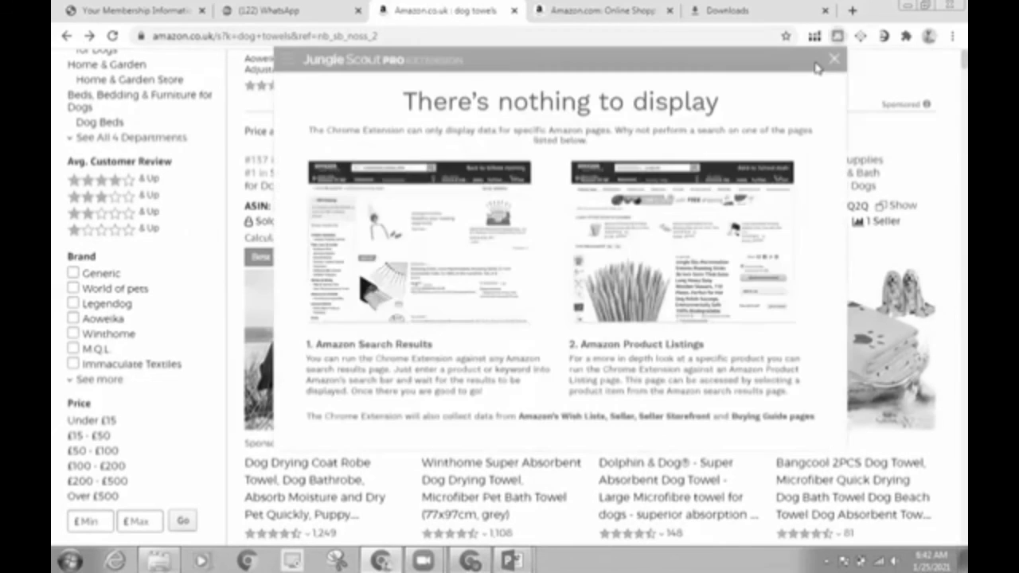
pyautogui.click(818, 70)
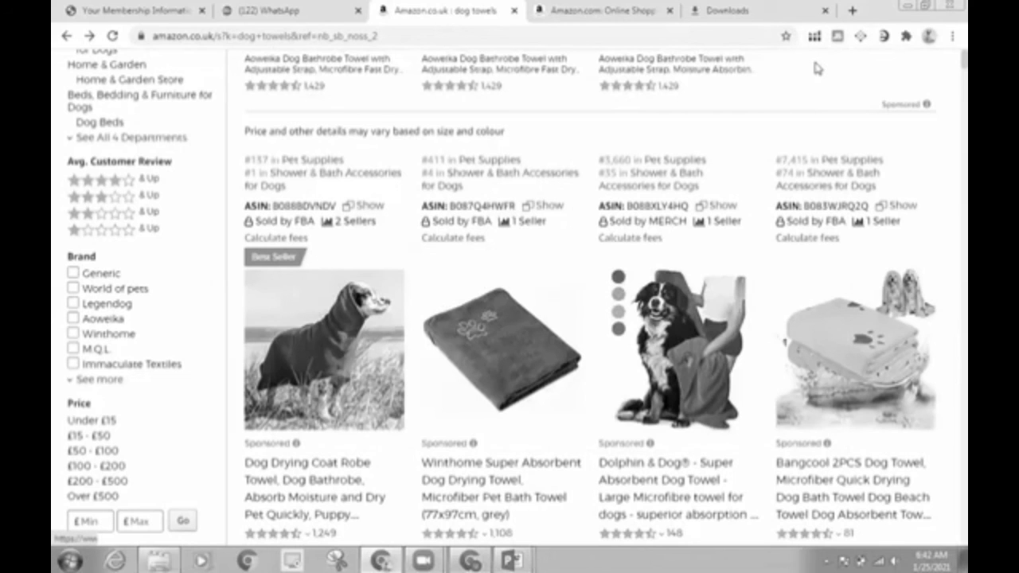
# Review the sales, revenue and fee data under the first dog towel listings and open the Jungle Scout extension on the results.
pyautogui.scroll(-3, 651, 209)
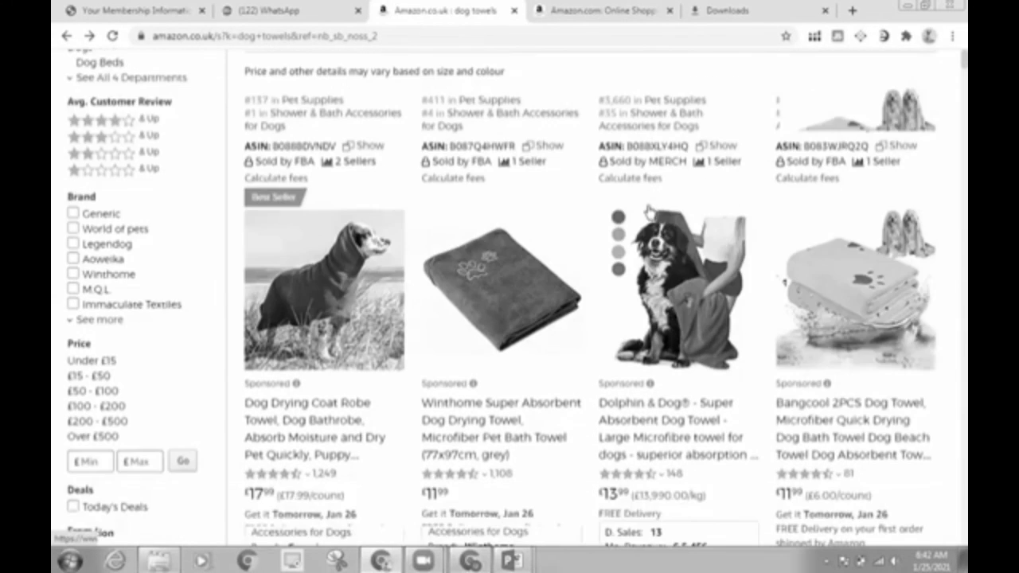
pyautogui.scroll(-3, 633, 242)
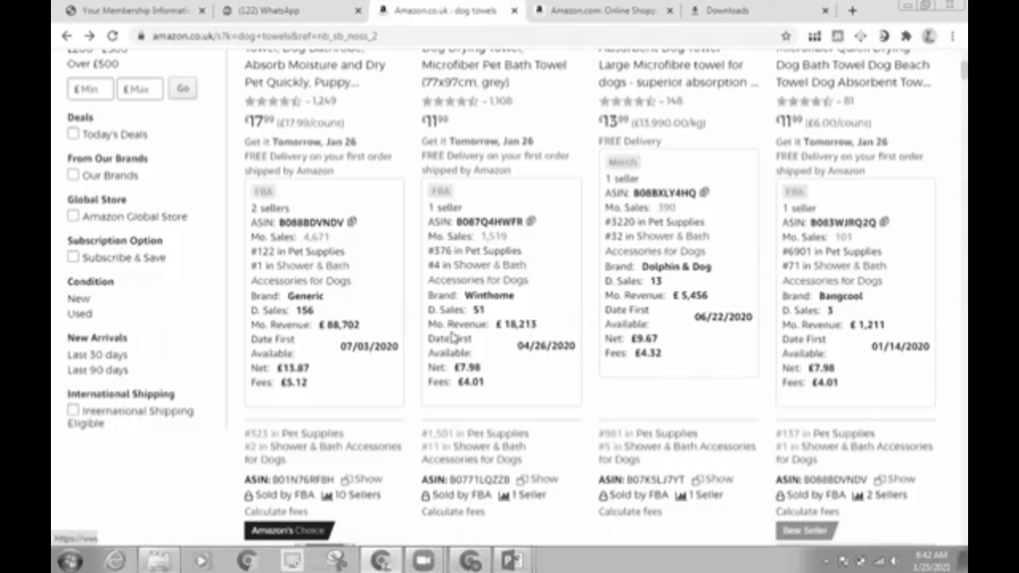
pyautogui.moveTo(452, 336)
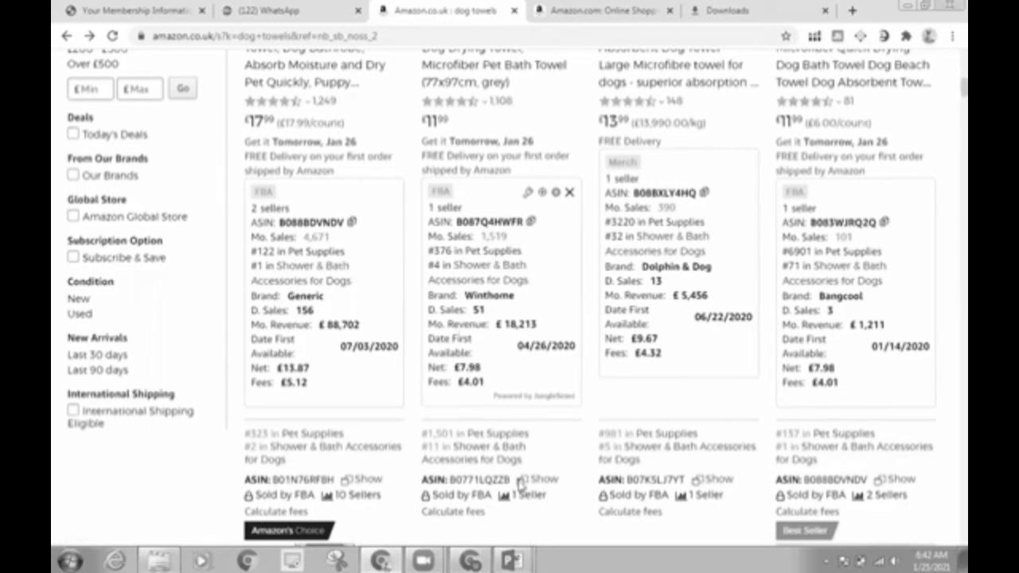
pyautogui.click(553, 359)
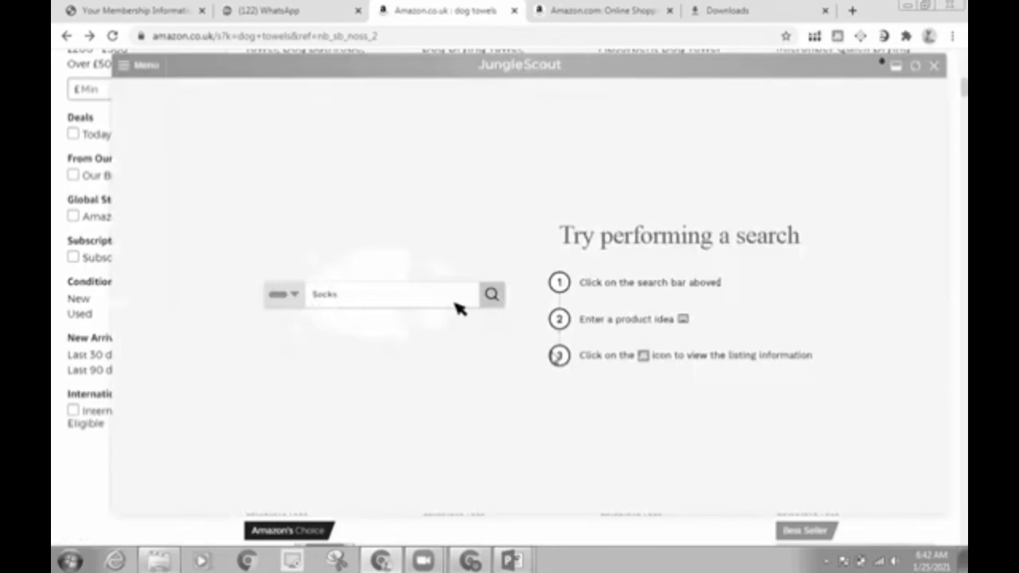